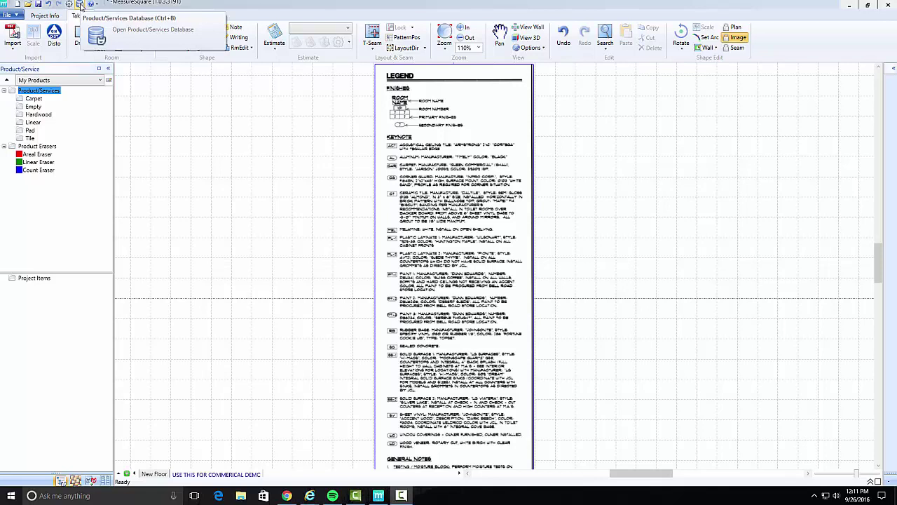
# Open MeasureSquare's File menu
pyautogui.click(14, 15)
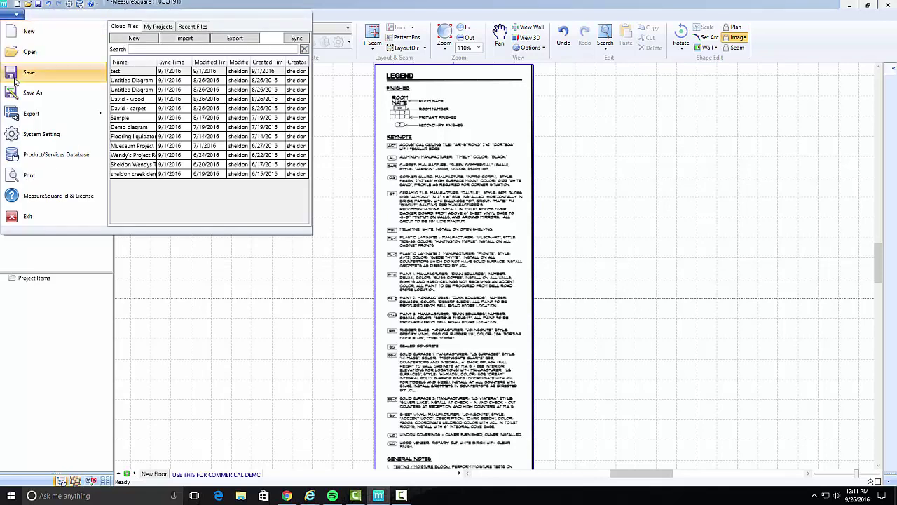
# Open the Product/Services Database and add a Shaw Jargon Roll Carpet product under Carpet
pyautogui.click(28, 155)
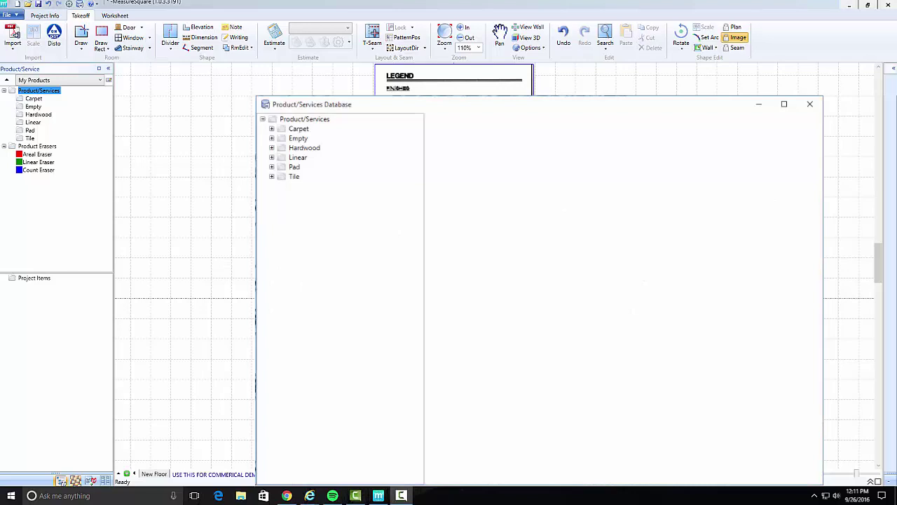
pyautogui.rightClick(289, 130)
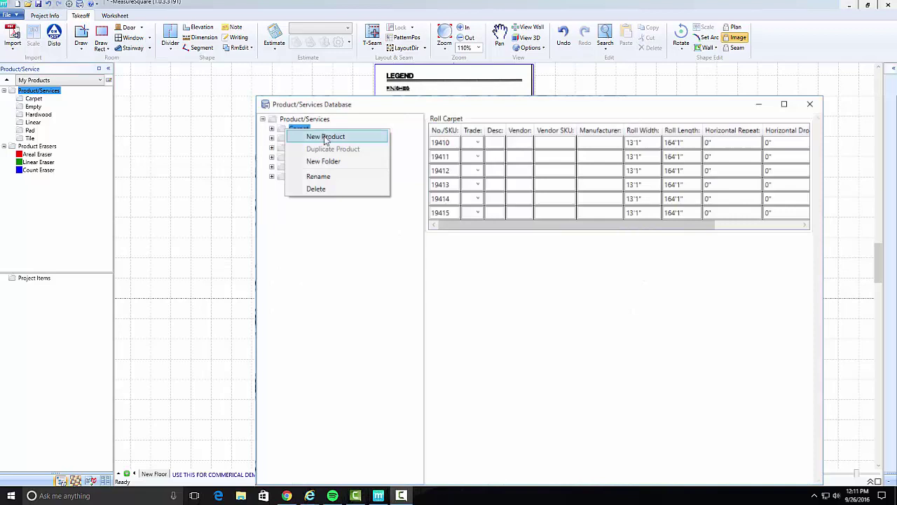
pyautogui.click(325, 137)
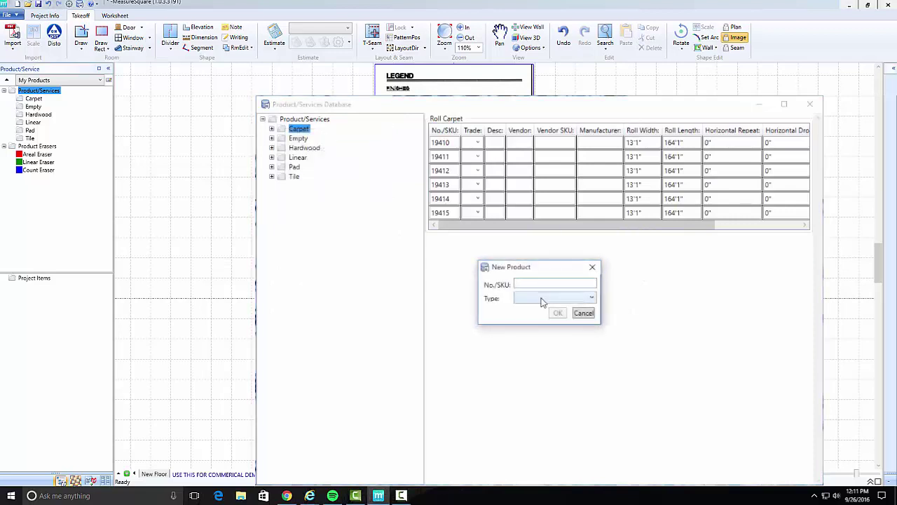
pyautogui.write('Shaw Jargon')
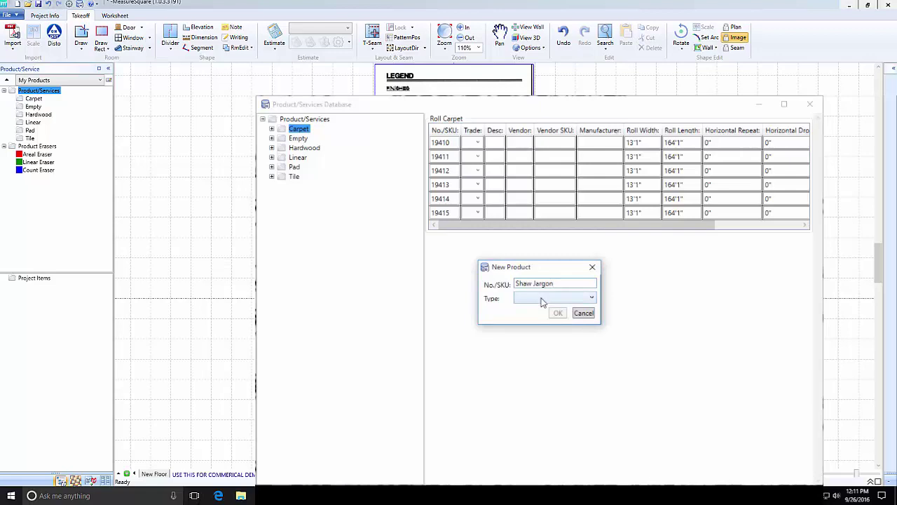
pyautogui.click(542, 302)
pyautogui.click(544, 313)
pyautogui.click(563, 315)
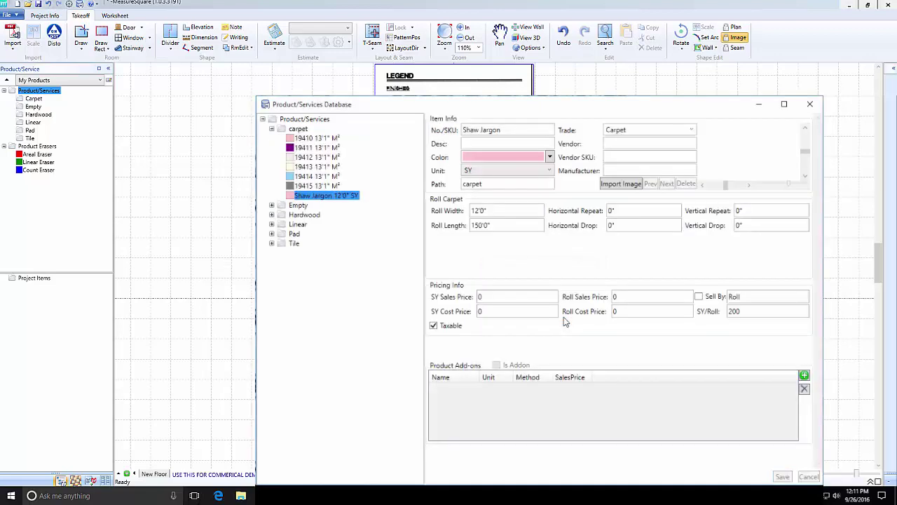
# Make Shaw Jargon bright green with an SY sales price of 13, clearing the old SY cost
pyautogui.click(551, 157)
pyautogui.click(519, 202)
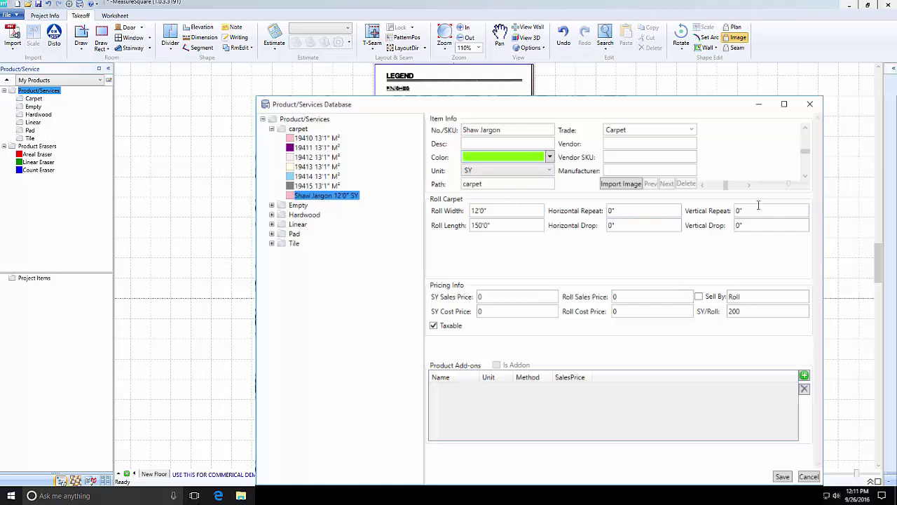
pyautogui.click(527, 296)
pyautogui.write('13')
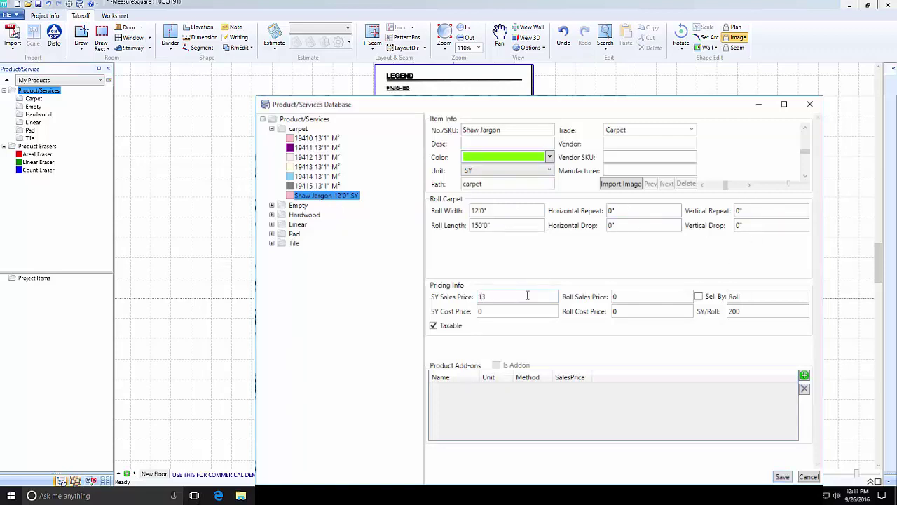
pyautogui.click(520, 311)
pyautogui.press('BackSpace')
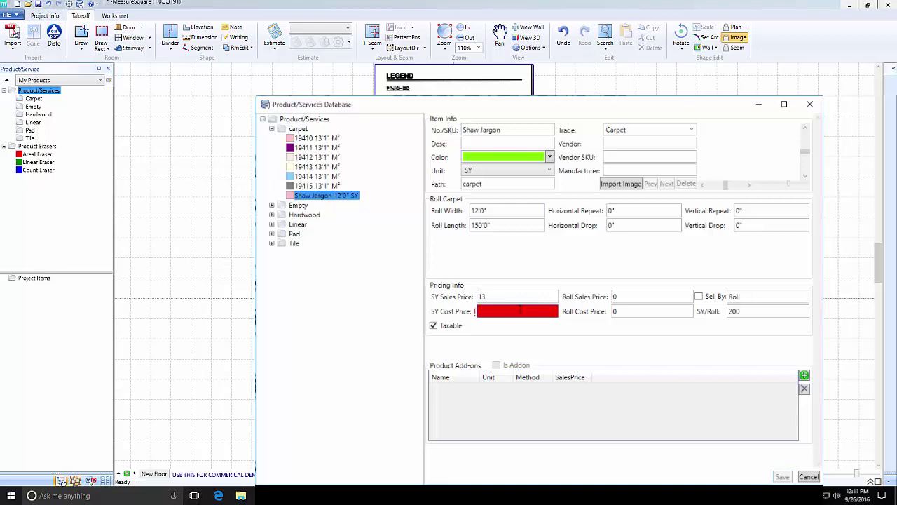
# Set Shaw Jargon's SY cost to 8 and create a new Vinyl folder
pyautogui.write('8')
pyautogui.press('Return')
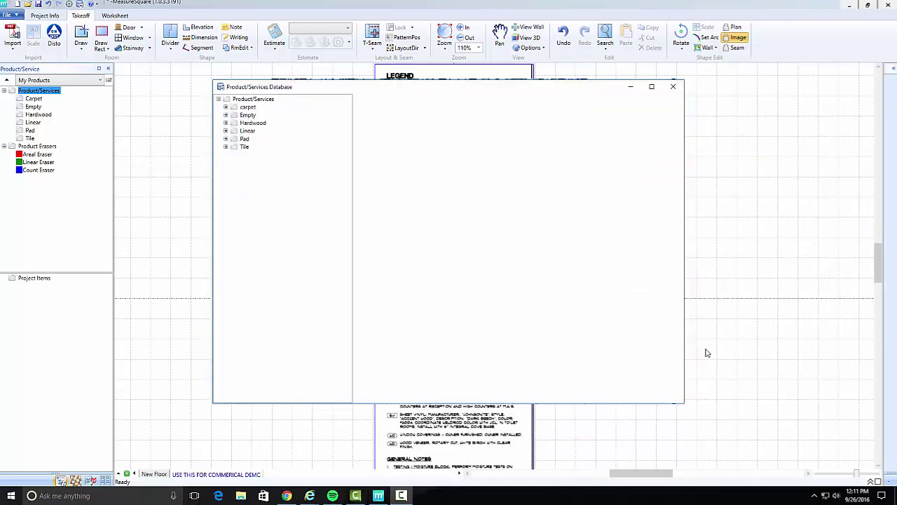
pyautogui.rightClick(253, 99)
pyautogui.click(270, 126)
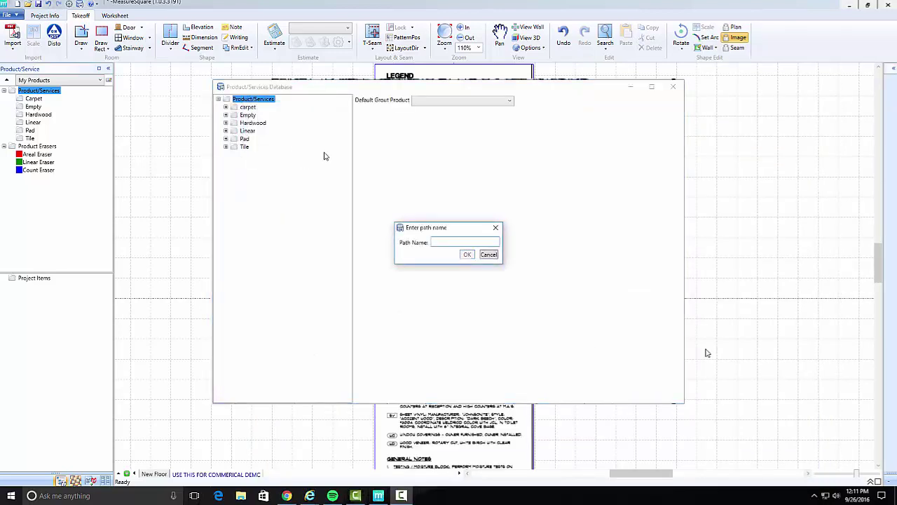
pyautogui.write('Vinyl')
pyautogui.click(469, 256)
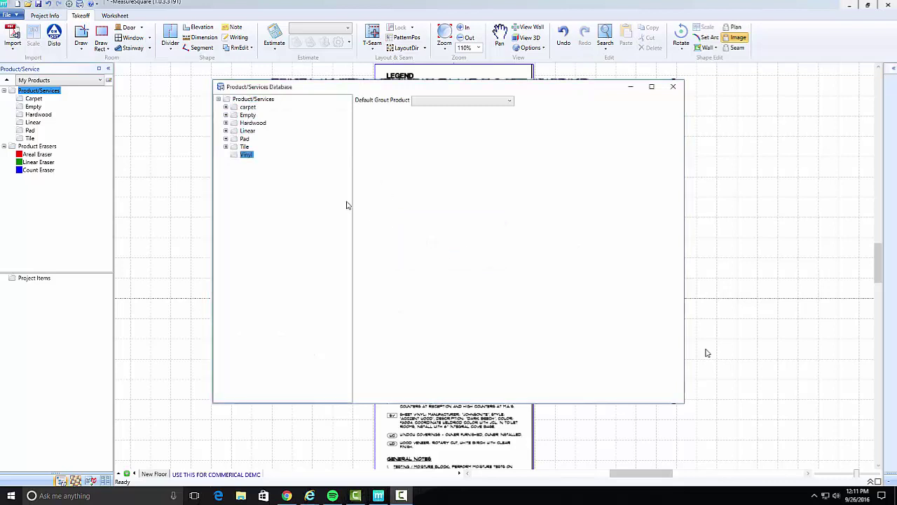
# Add an Acczent product of type Roll Vinyl to the Vinyl folder
pyautogui.rightClick(246, 155)
pyautogui.click(281, 163)
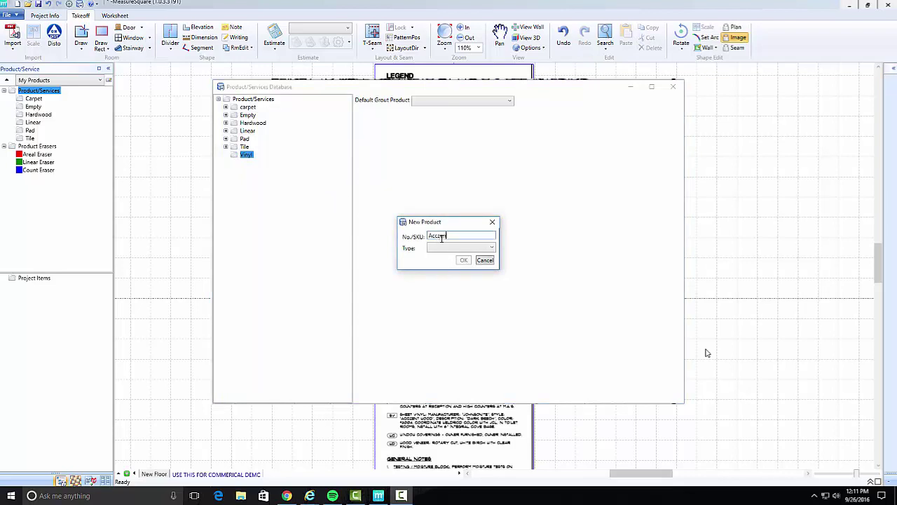
pyautogui.write('Acczent')
pyautogui.click(491, 247)
pyautogui.click(454, 266)
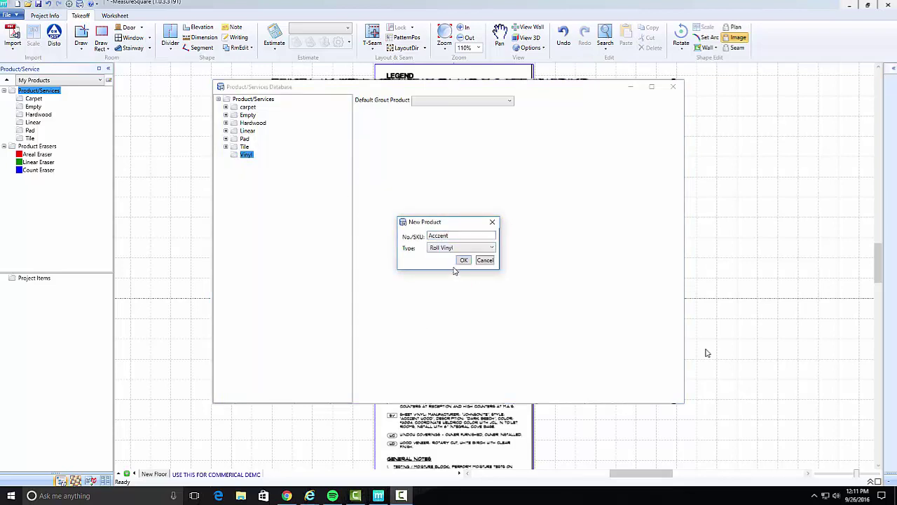
pyautogui.click(463, 260)
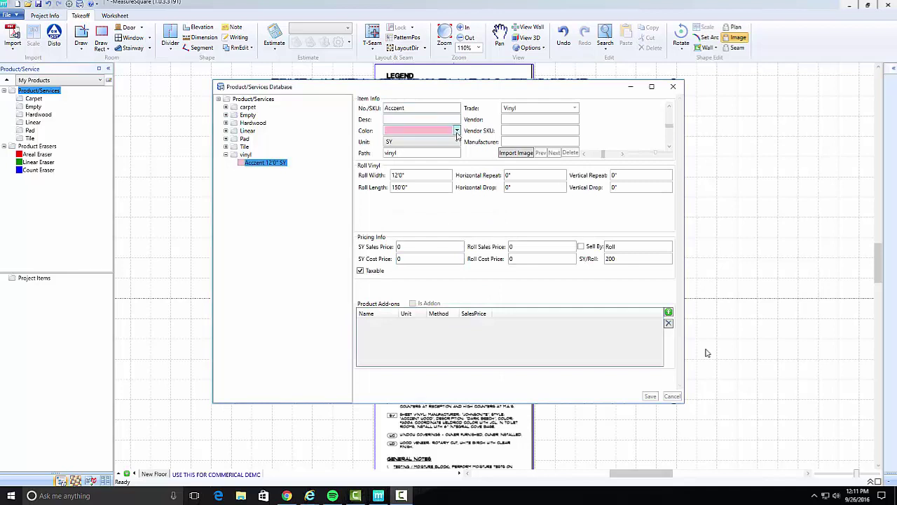
# Give Acczent a gold colour, 6'0" roll width, SY sales price 9 and cost 5
pyautogui.click(456, 131)
pyautogui.click(424, 175)
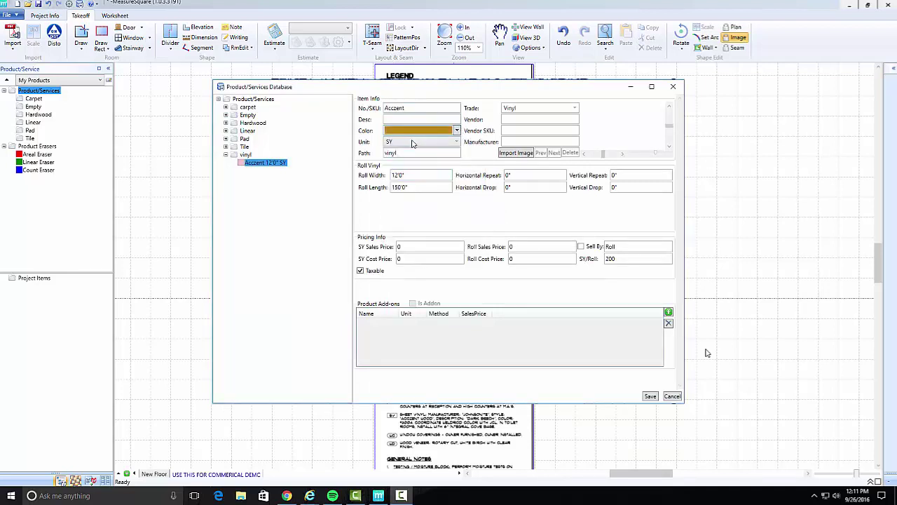
pyautogui.doubleClick(396, 174)
pyautogui.write('1')
pyautogui.write('6')
pyautogui.click(416, 246)
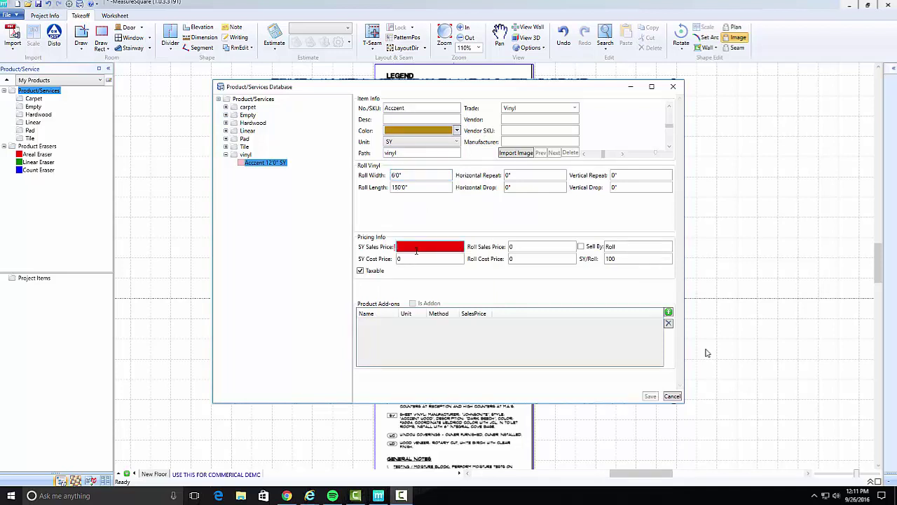
pyautogui.write('9')
pyautogui.click(418, 258)
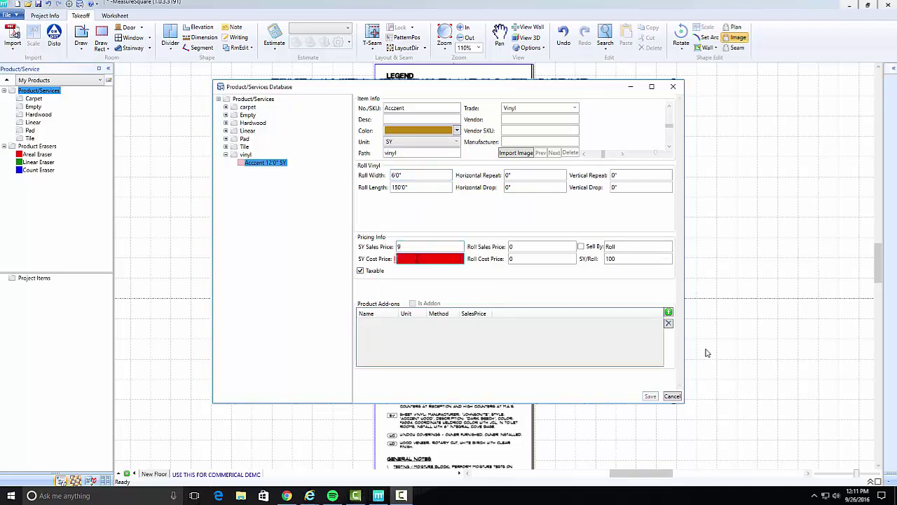
pyautogui.write('5')
pyautogui.click(521, 289)
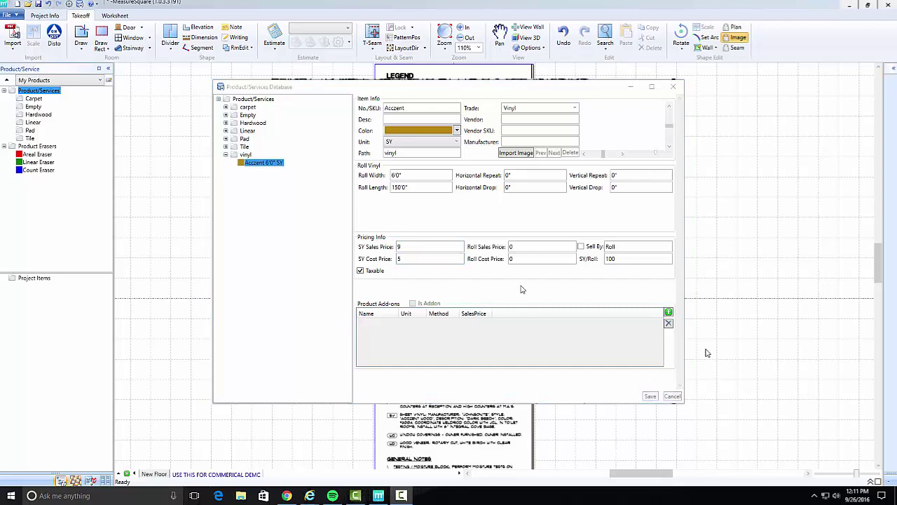
# Add a new 3" x 6" product of type Tile under the Tile category
pyautogui.click(226, 147)
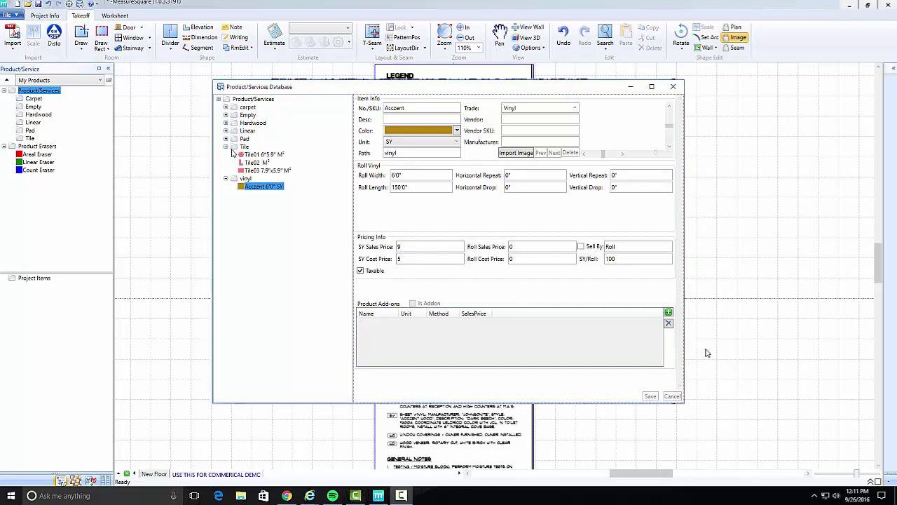
pyautogui.rightClick(243, 147)
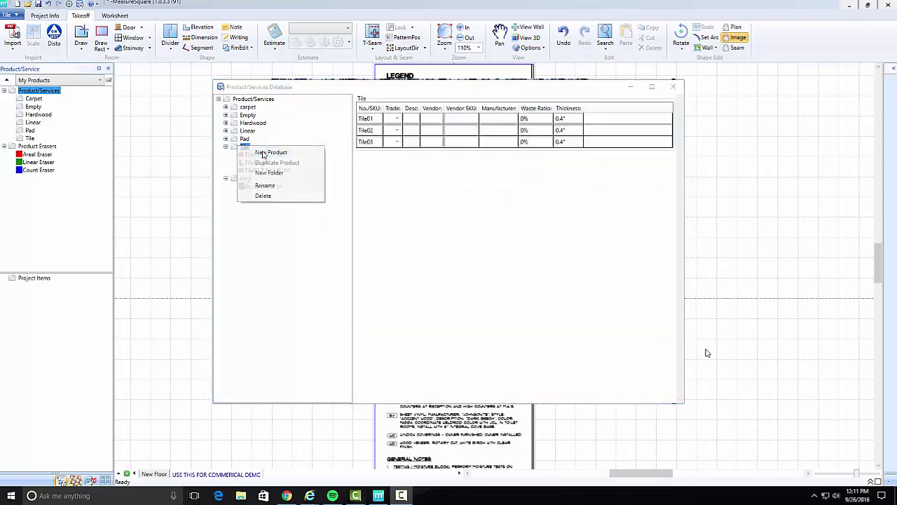
pyautogui.click(266, 152)
pyautogui.click(446, 235)
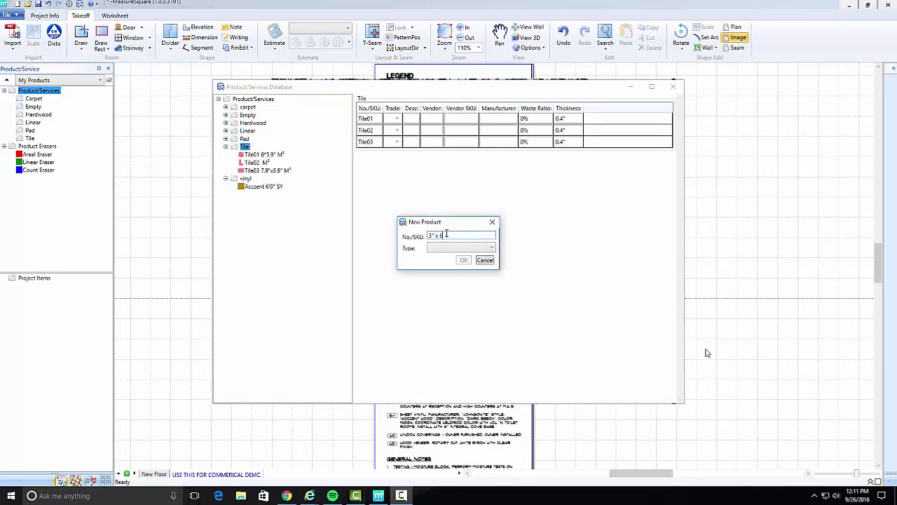
pyautogui.click(491, 247)
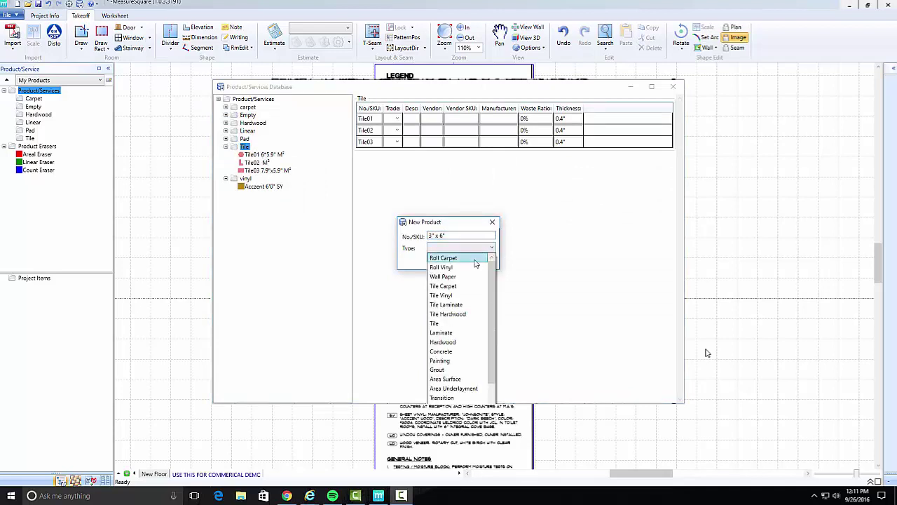
pyautogui.click(445, 323)
pyautogui.click(464, 260)
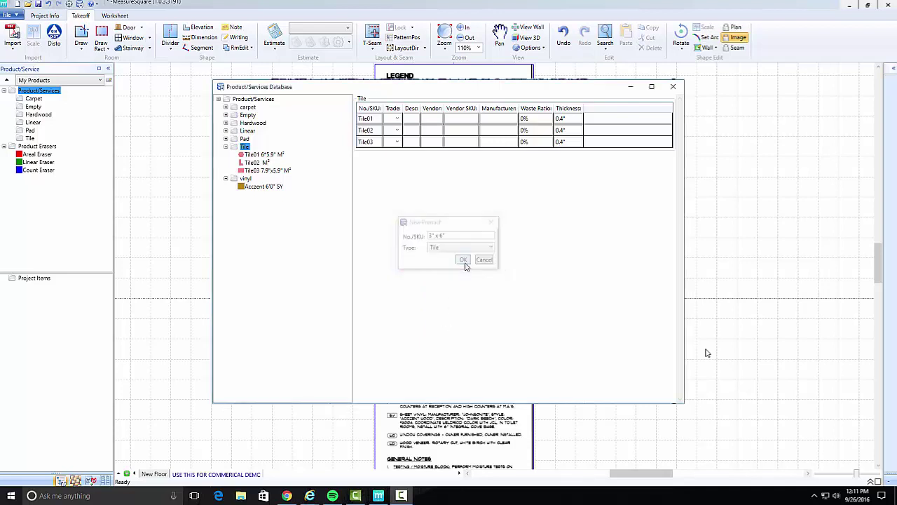
# Set the tile's manufacturer to DalTile, colour light yellow, waste 10%, width 6", length 3"
pyautogui.click(525, 143)
pyautogui.write('Dal')
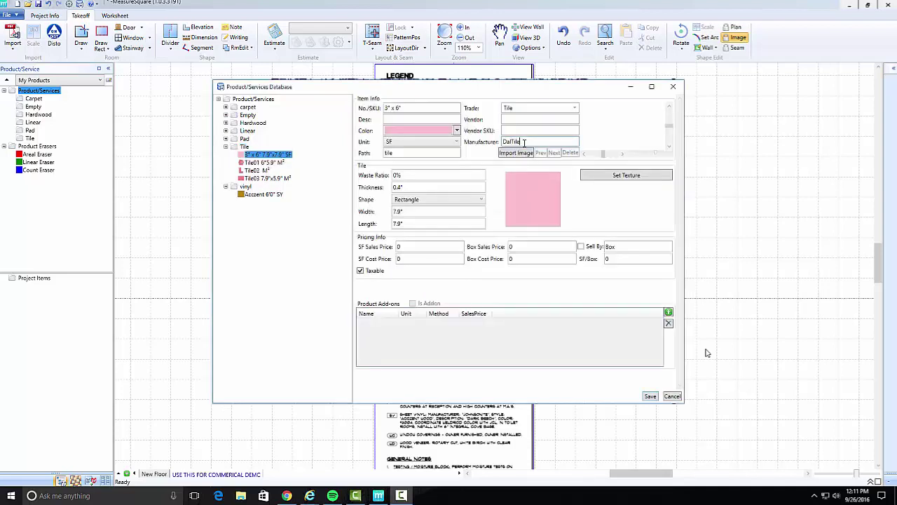
pyautogui.write('Tile')
pyautogui.click(456, 131)
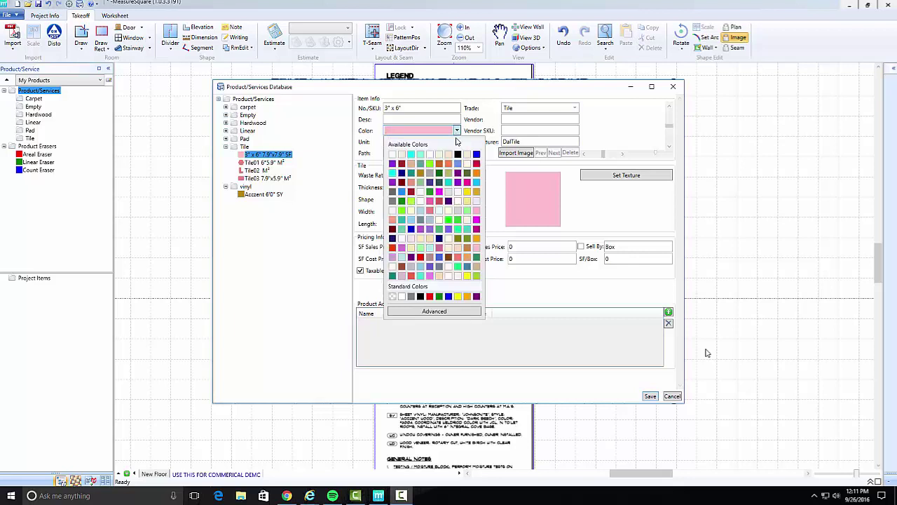
pyautogui.click(471, 204)
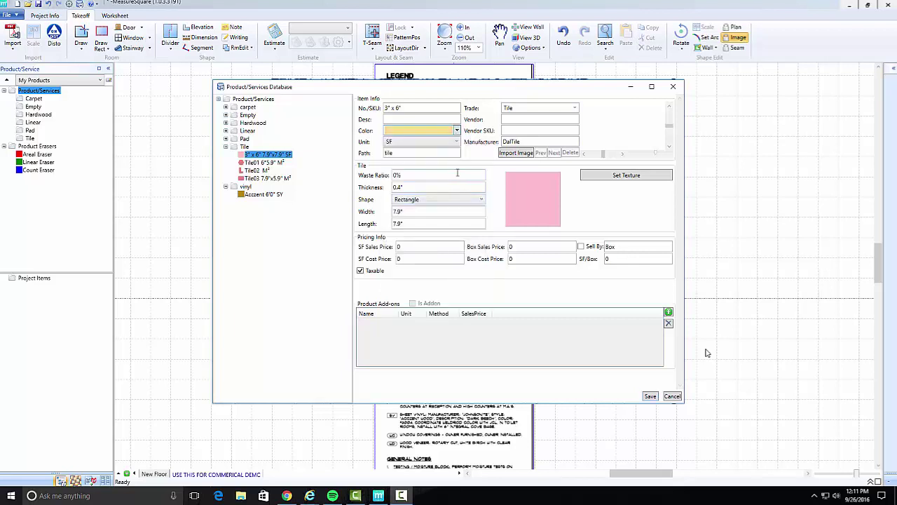
pyautogui.click(434, 175)
pyautogui.press('BackSpace')
pyautogui.press('BackSpace')
pyautogui.write('10%')
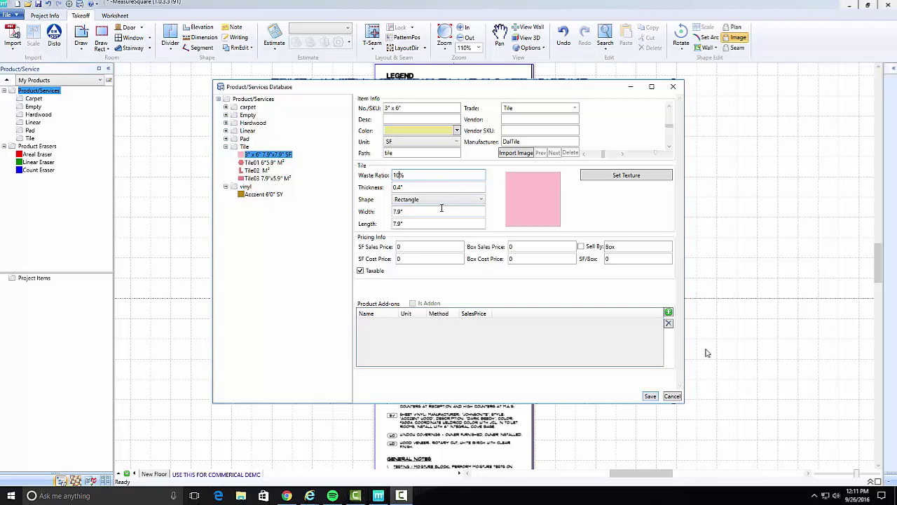
pyautogui.click(441, 208)
pyautogui.write('6"')
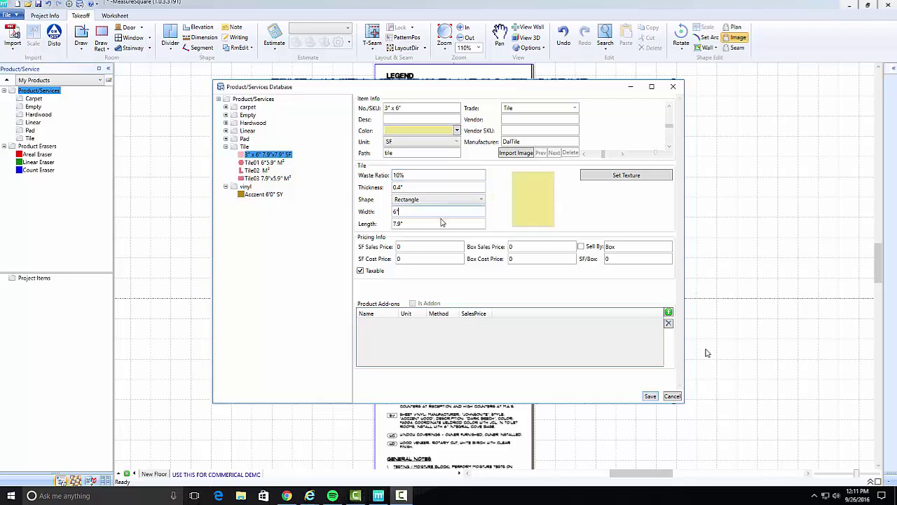
pyautogui.click(436, 223)
pyautogui.press('BackSpace')
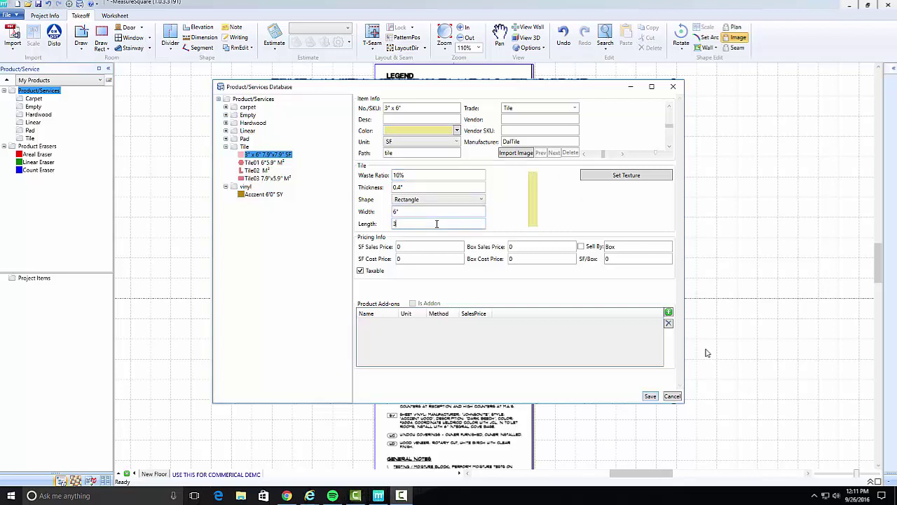
pyautogui.write('3"')
# Sell the tile by the box with 80 SF per box and a box sales price of 100
pyautogui.click(580, 247)
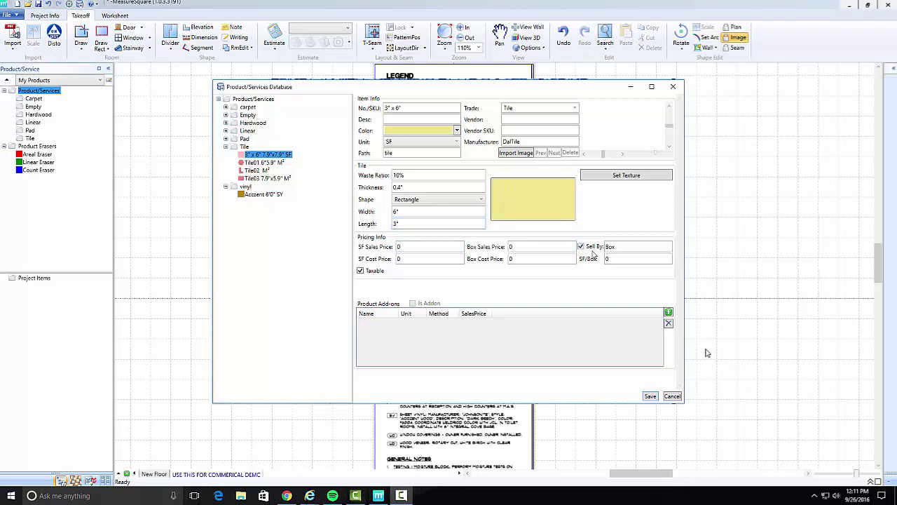
pyautogui.click(622, 259)
pyautogui.press('BackSpace')
pyautogui.write('80')
pyautogui.click(547, 246)
pyautogui.press('BackSpace')
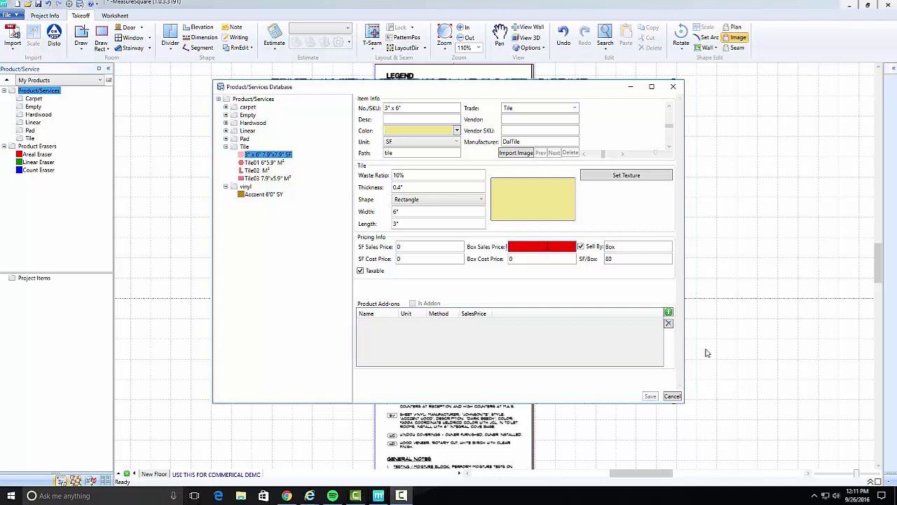
pyautogui.write('100')
pyautogui.click(529, 258)
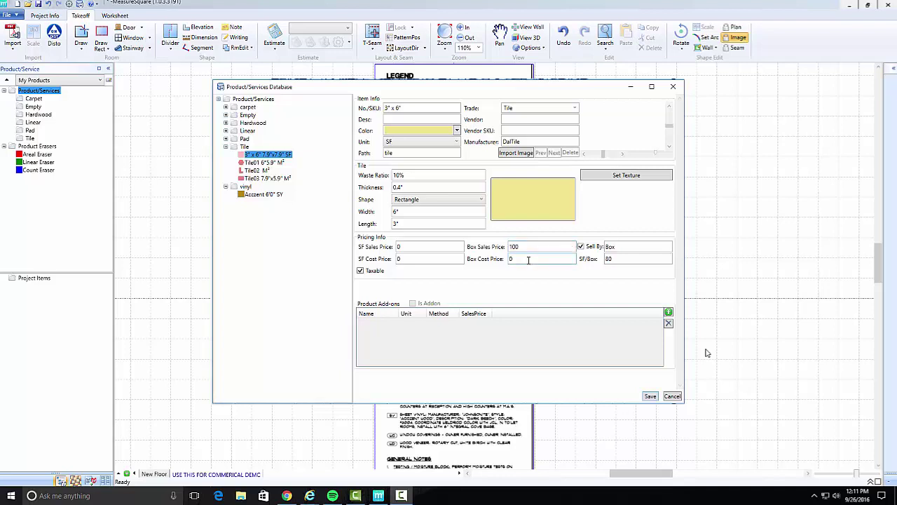
pyautogui.press('BackSpace')
# Save the tile with a box cost of 5, then add a Rubber base WallBase product under Linear
pyautogui.write('5')
pyautogui.click(650, 396)
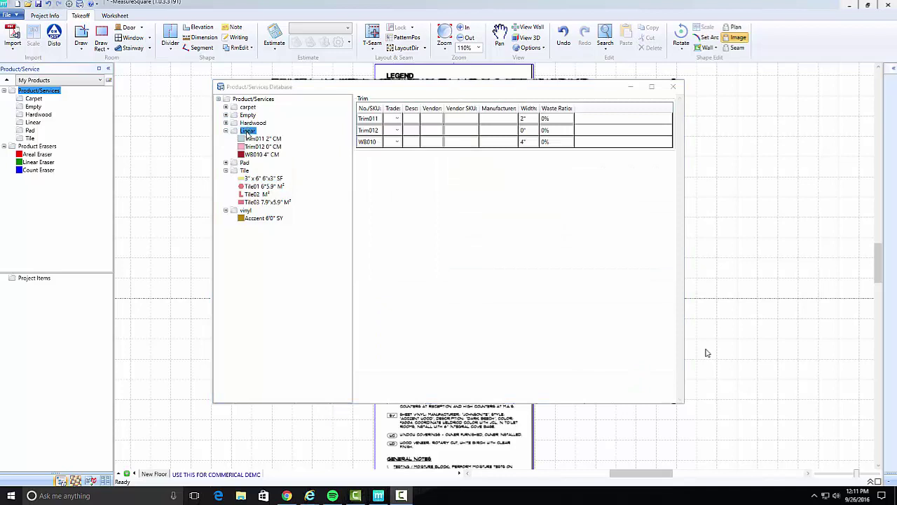
pyautogui.rightClick(248, 132)
pyautogui.click(276, 136)
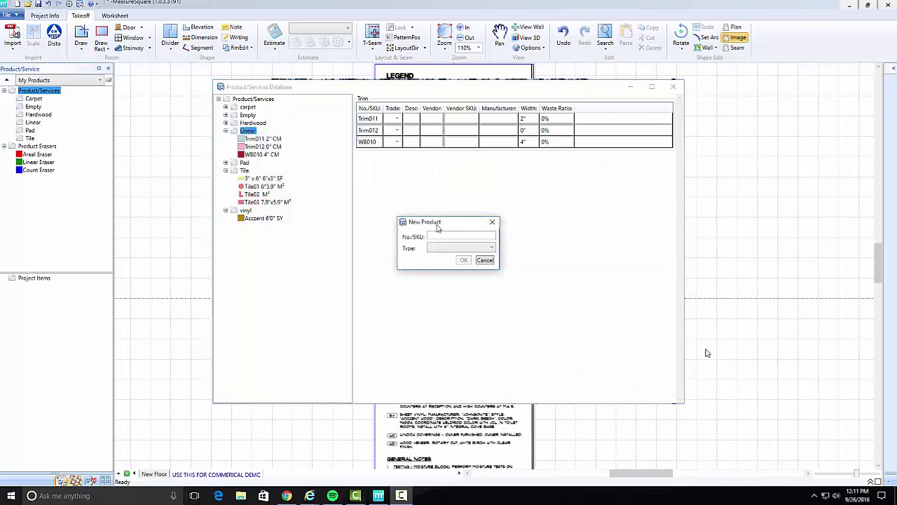
pyautogui.click(452, 236)
pyautogui.write('Rubber base')
pyautogui.click(492, 247)
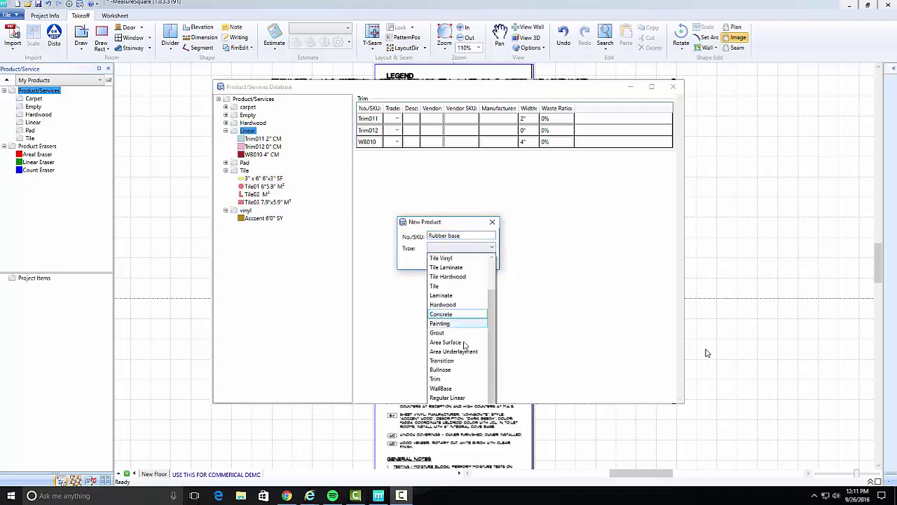
pyautogui.click(451, 386)
pyautogui.click(465, 260)
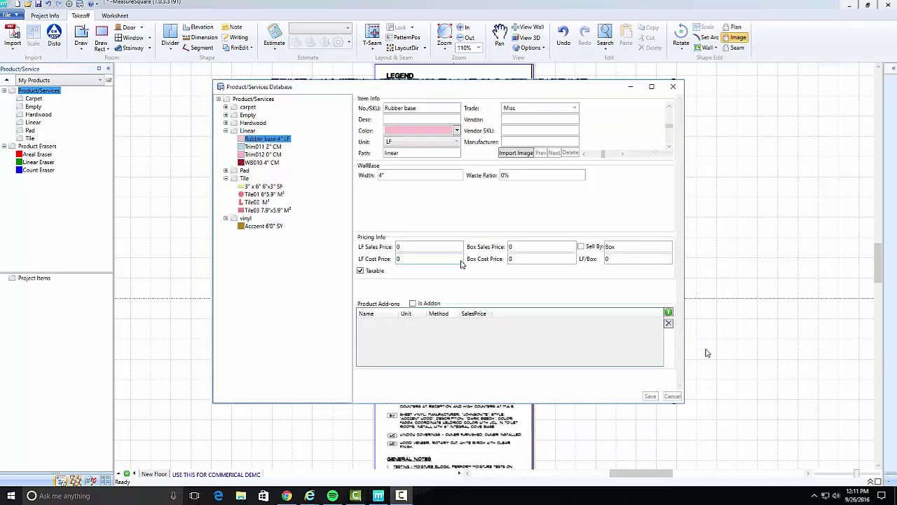
# Make the Rubber base blue with Accessory trade and an LF sales price of 5
pyautogui.click(457, 131)
pyautogui.click(412, 233)
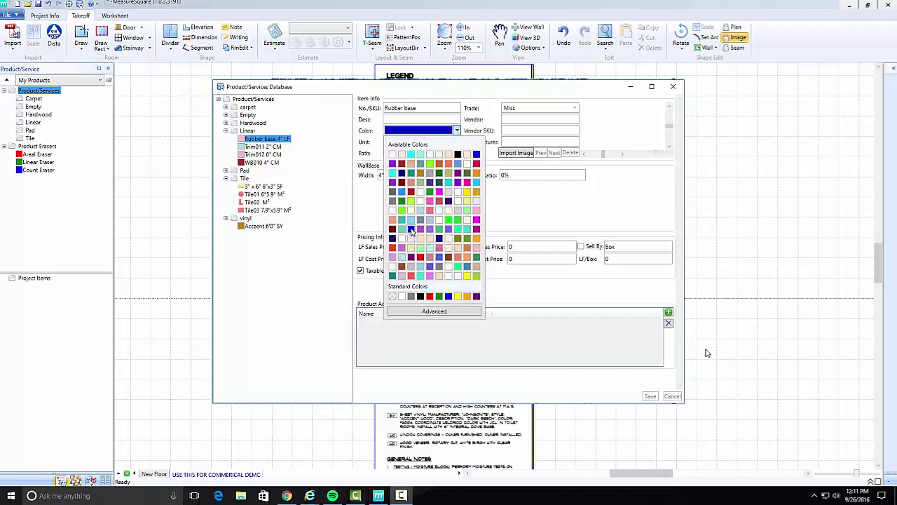
pyautogui.click(576, 108)
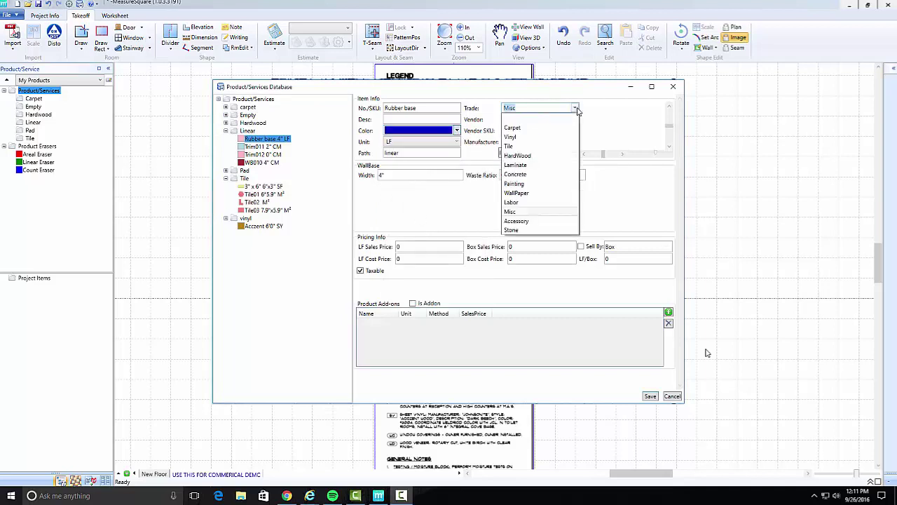
pyautogui.click(527, 222)
pyautogui.click(412, 249)
pyautogui.doubleClick(412, 249)
pyautogui.write('5')
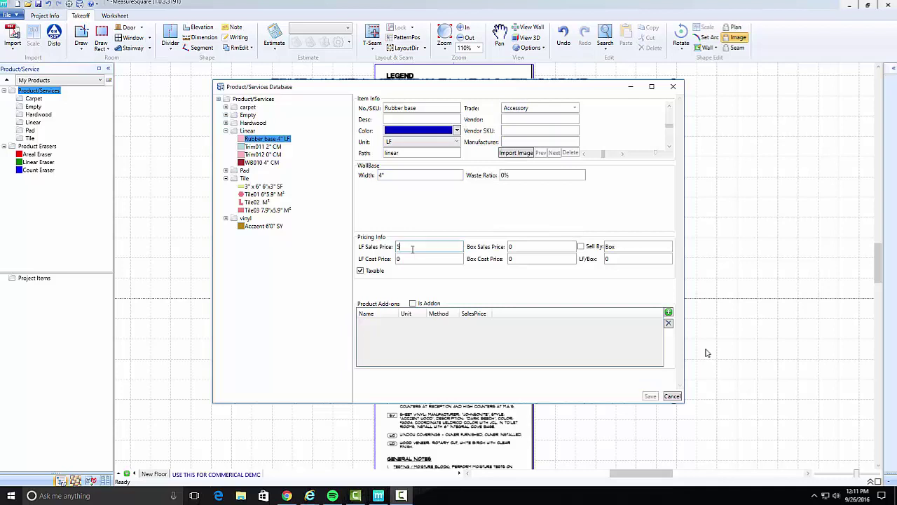
pyautogui.doubleClick(413, 259)
# Set the Rubber base LF cost to 2 and create a new Concrete folder
pyautogui.write('2')
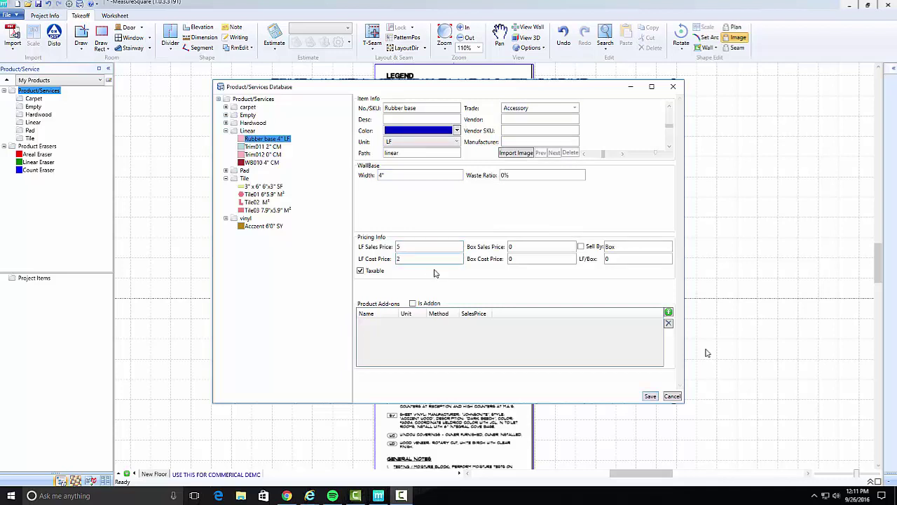
pyautogui.click(255, 100)
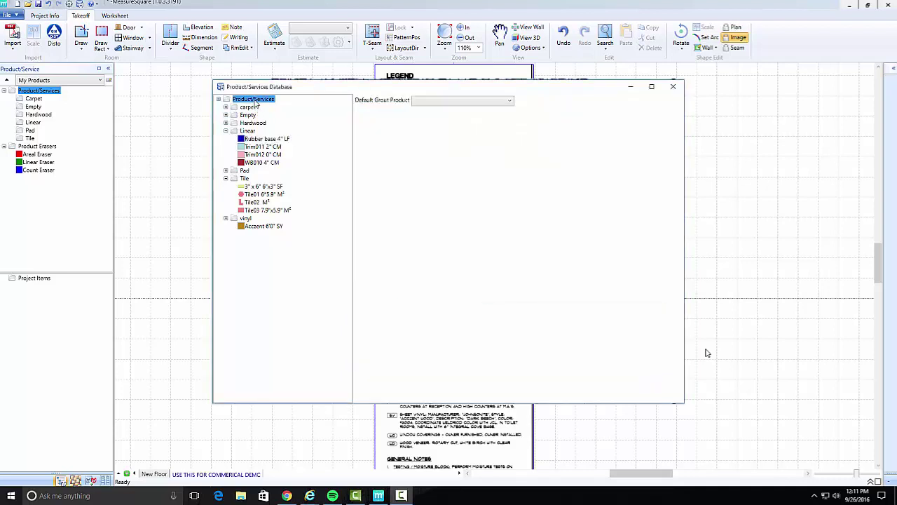
pyautogui.rightClick(255, 100)
pyautogui.click(288, 129)
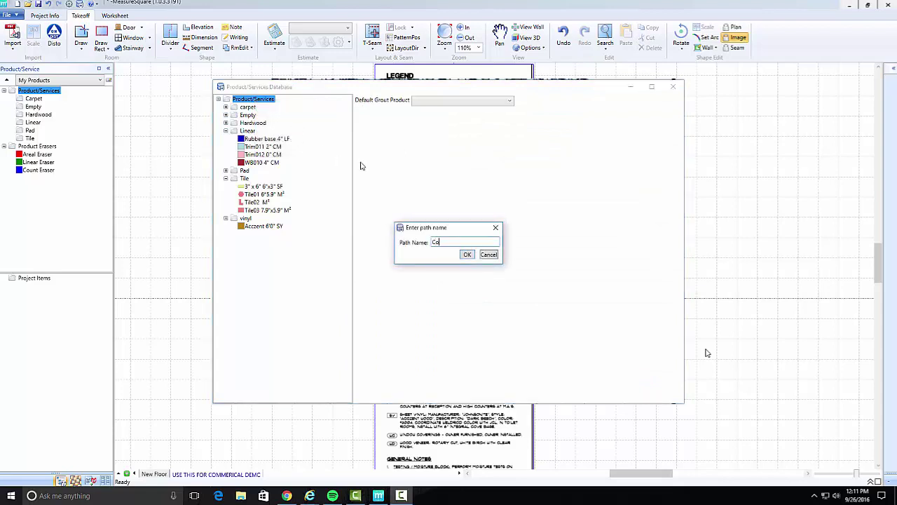
pyautogui.write('Concrete')
pyautogui.click(466, 255)
# Add a Sealed Concrete product of type Concrete to the Concrete folder
pyautogui.rightClick(250, 115)
pyautogui.click(266, 118)
pyautogui.write('Se')
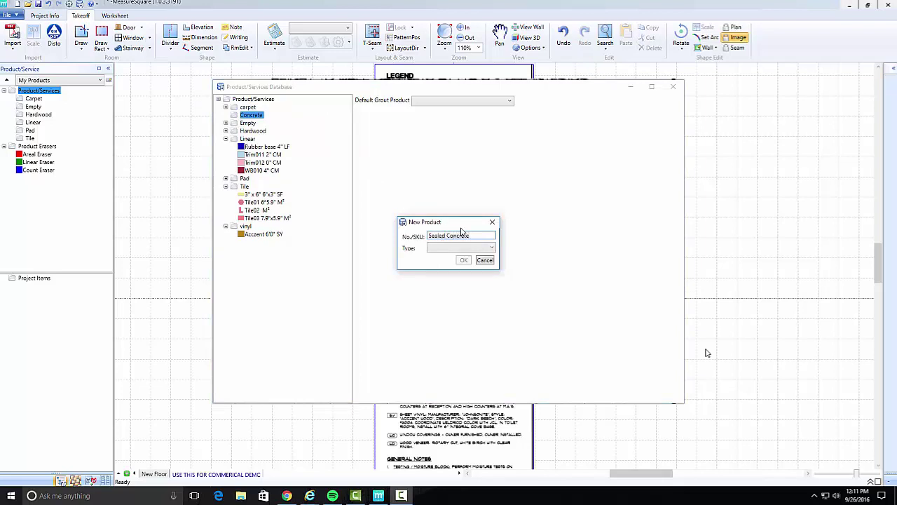
pyautogui.click(492, 247)
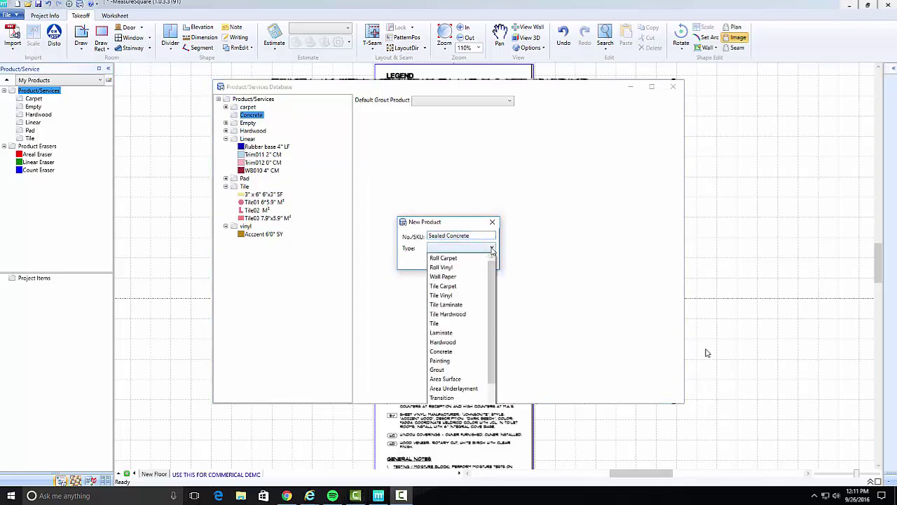
pyautogui.click(470, 351)
pyautogui.click(464, 263)
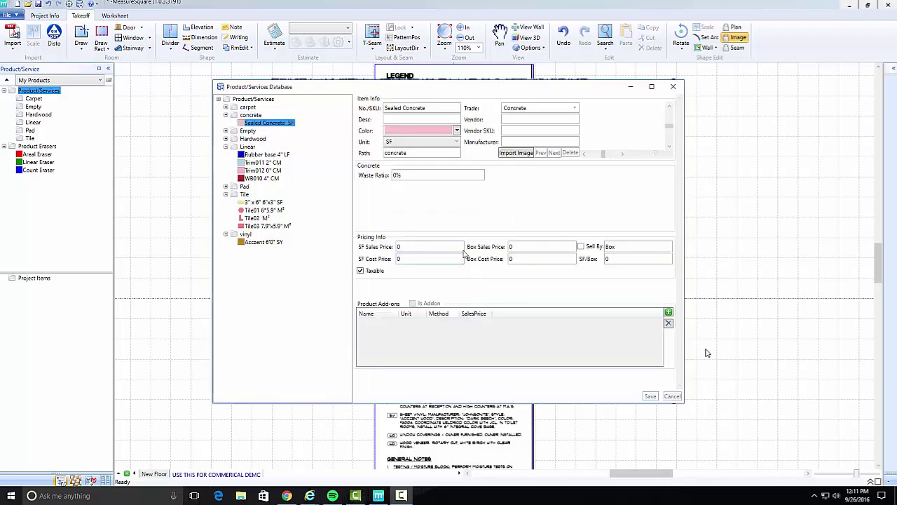
# Make Sealed Concrete dark grey with an SF sales price of 6, clearing the old SF cost
pyautogui.click(457, 131)
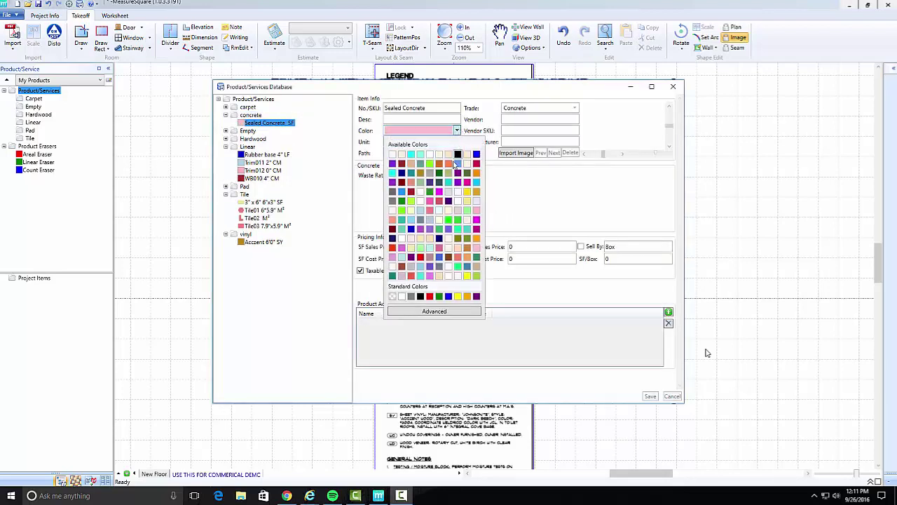
pyautogui.click(438, 266)
pyautogui.click(417, 246)
pyautogui.write('6')
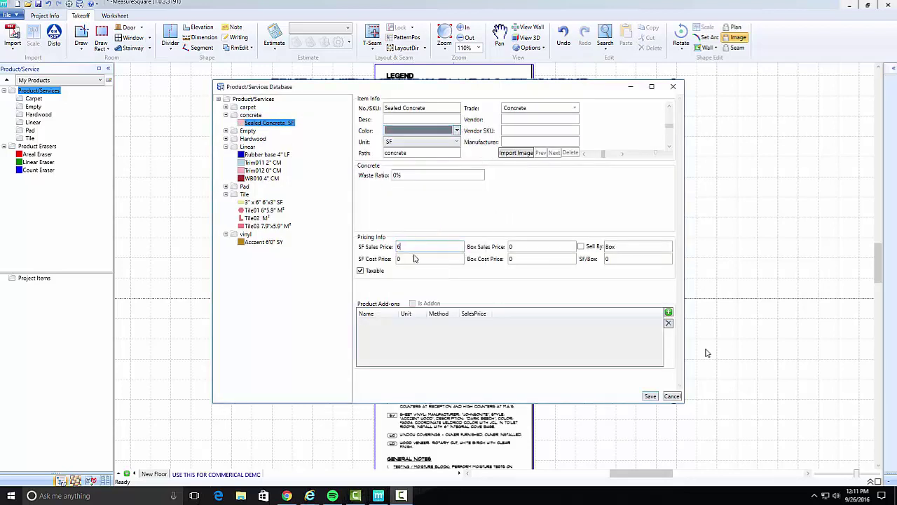
pyautogui.click(413, 259)
pyautogui.press('BackSpace')
# Save Sealed Concrete at SF cost 3, then add a Weld Rod Regular Linear product to Vinyl
pyautogui.write('3')
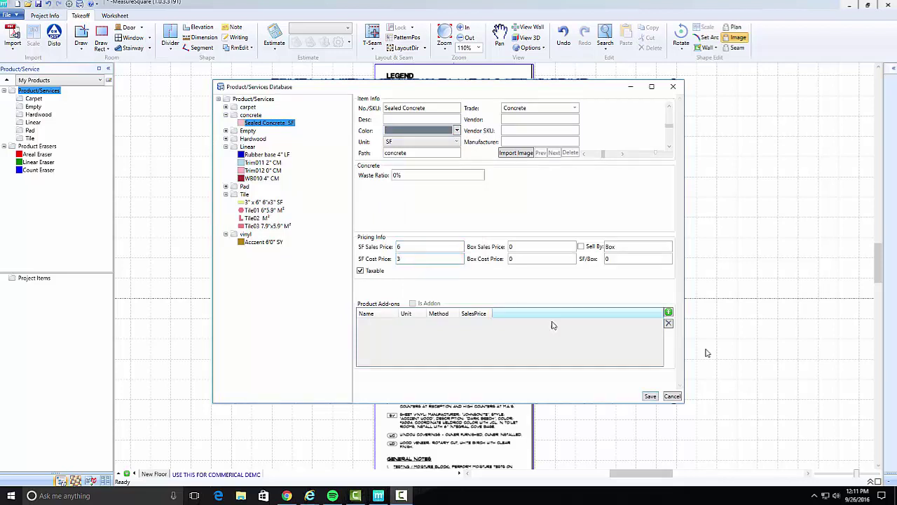
pyautogui.click(650, 397)
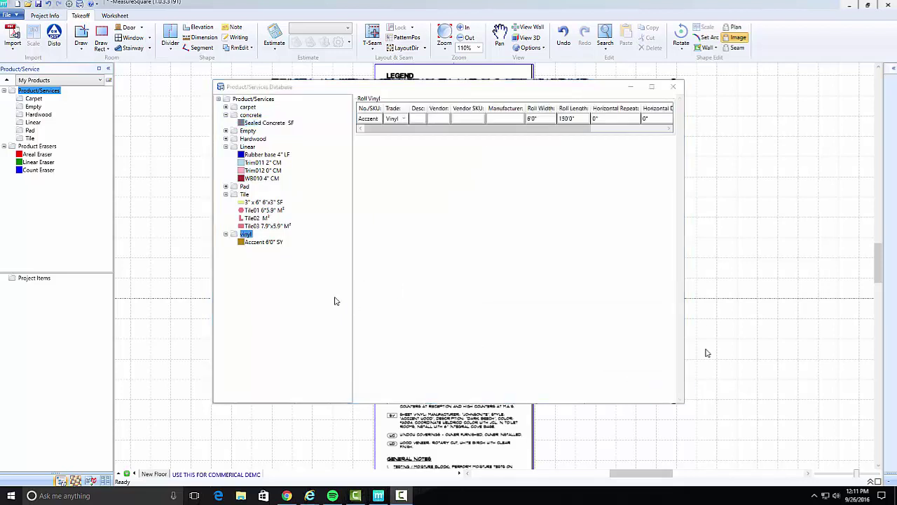
pyautogui.rightClick(246, 235)
pyautogui.click(278, 242)
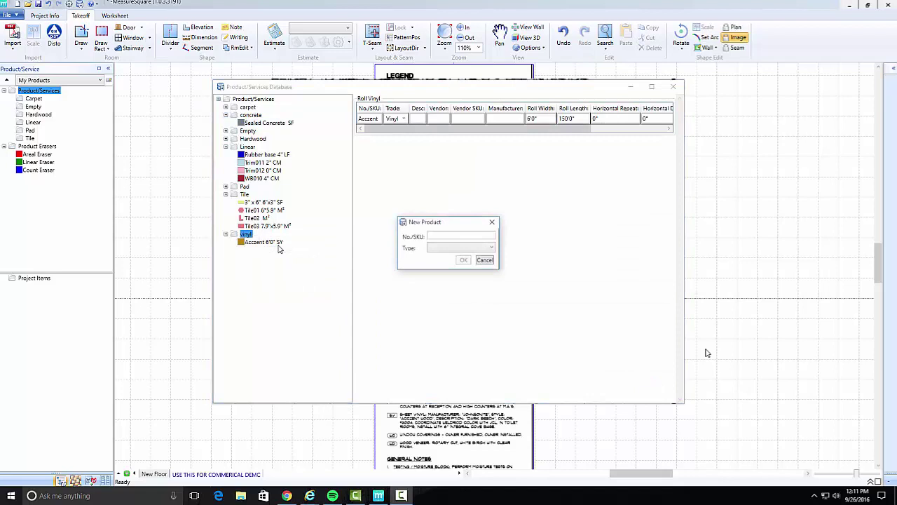
pyautogui.write('Weld Rod')
pyautogui.click(492, 248)
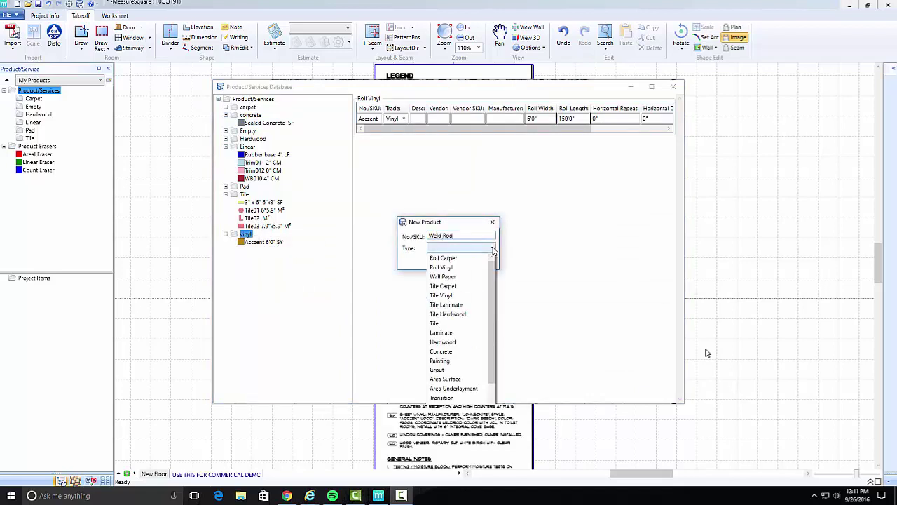
pyautogui.scroll(-2, 455, 393)
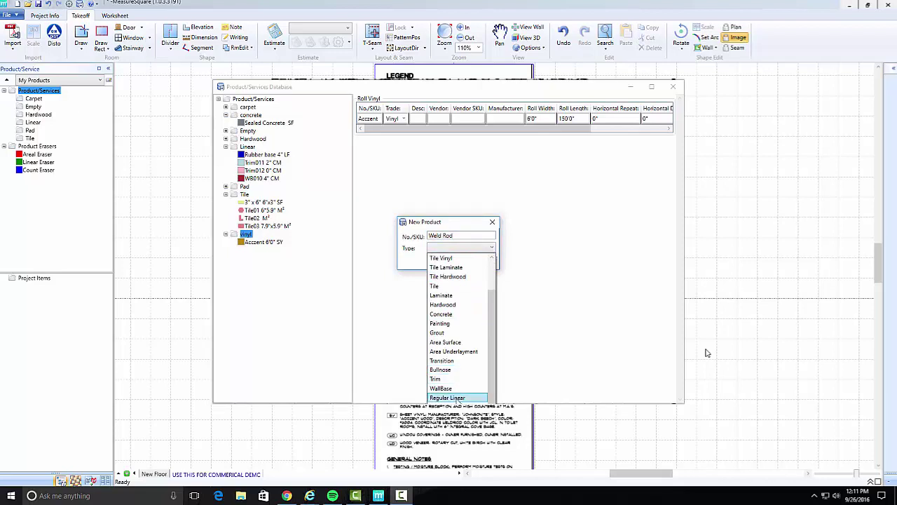
pyautogui.click(450, 397)
pyautogui.click(463, 262)
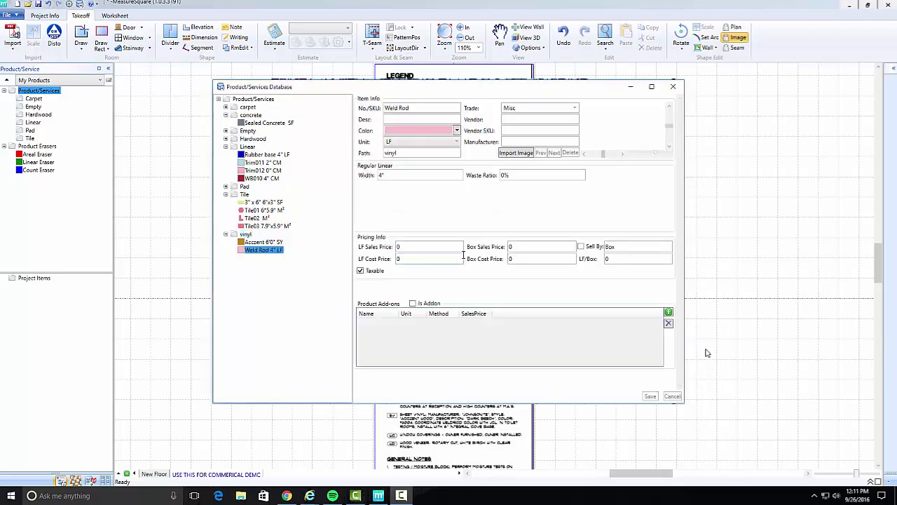
# Make Weld Rod orange with Vinyl trade, 4'0" width and LF sales price 4, and save it
pyautogui.click(454, 131)
pyautogui.click(476, 172)
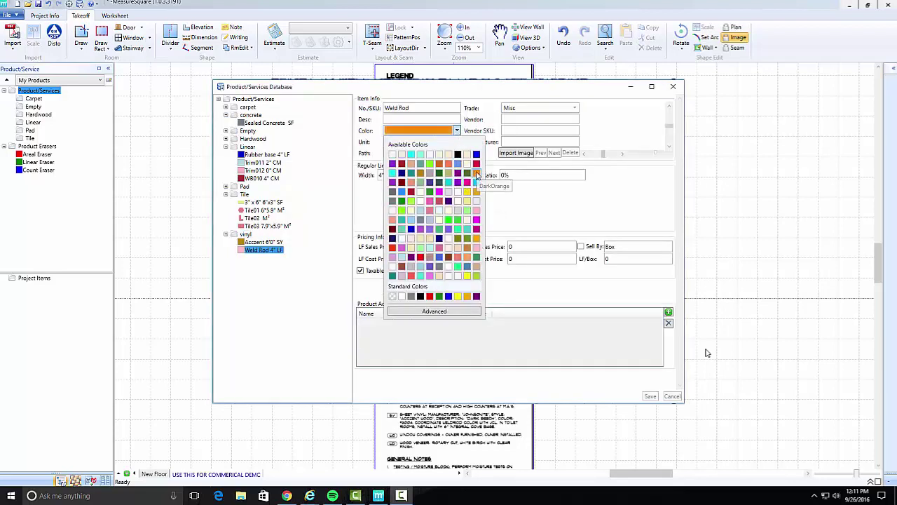
pyautogui.click(573, 109)
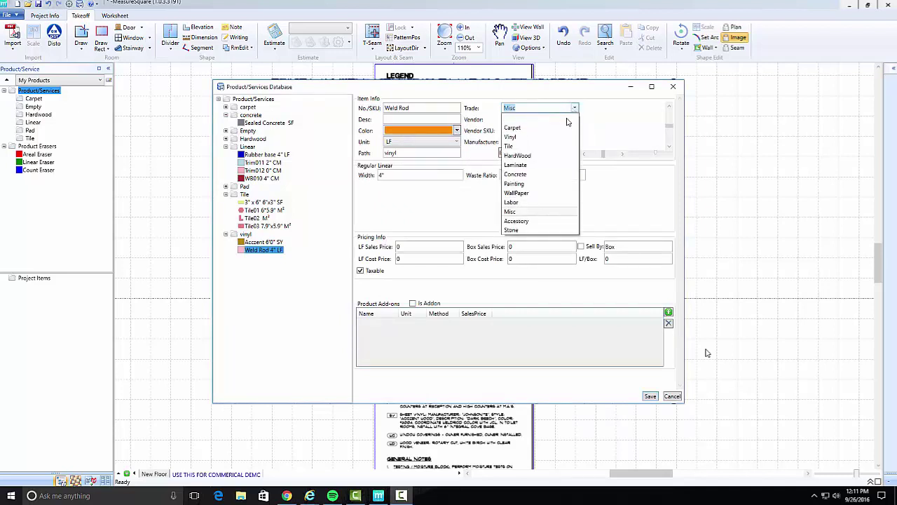
pyautogui.click(557, 139)
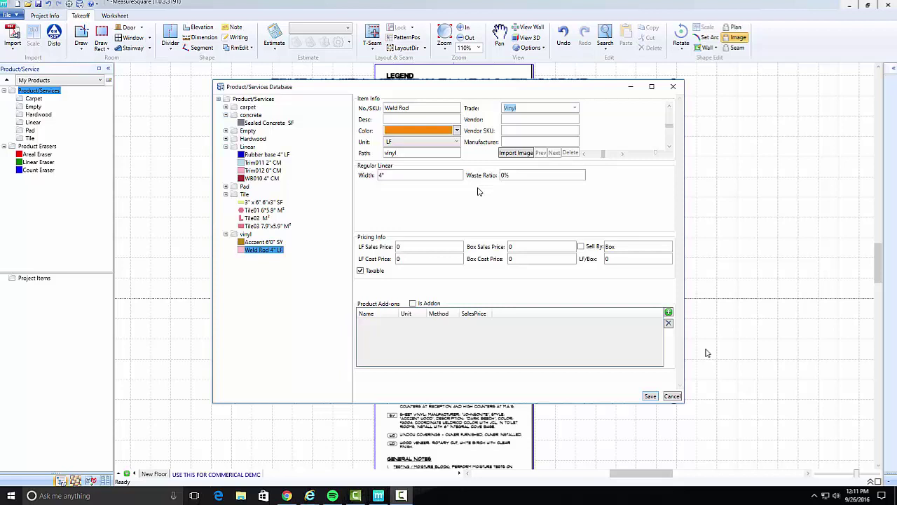
pyautogui.press('Return')
pyautogui.click(405, 247)
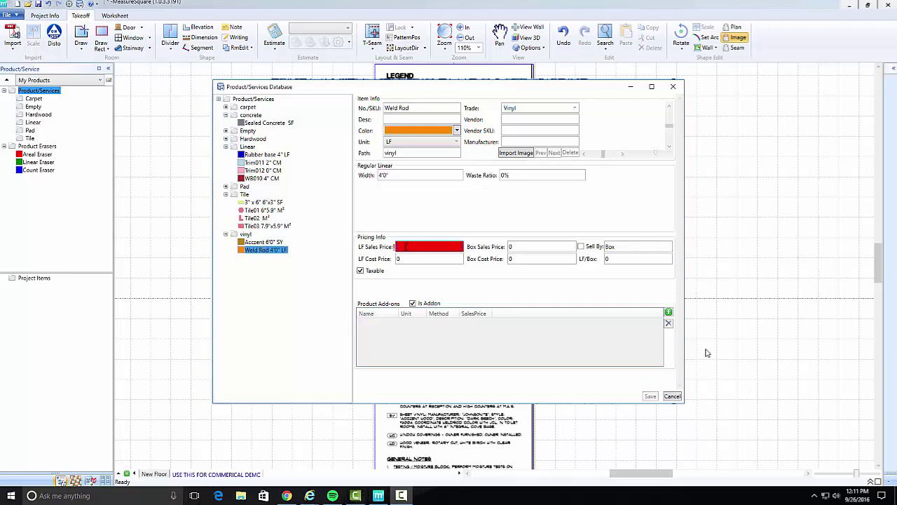
pyautogui.write('4')
pyautogui.click(403, 258)
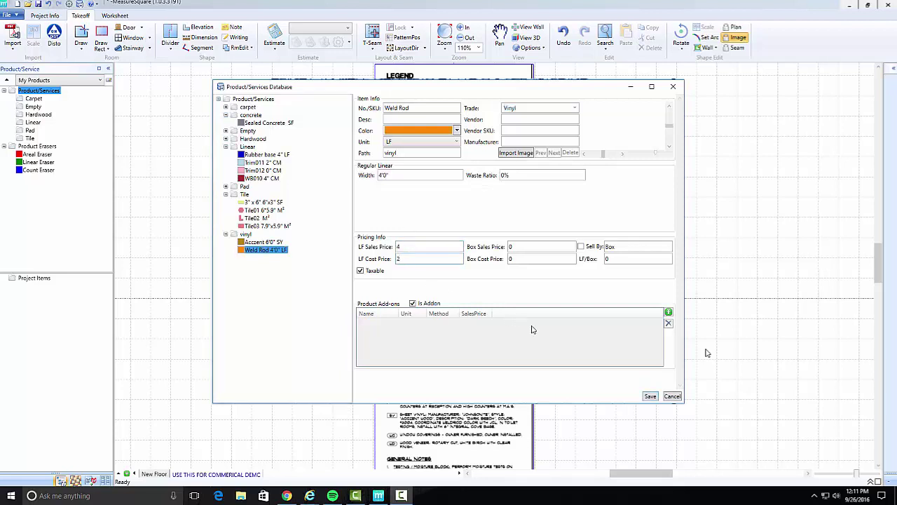
pyautogui.click(650, 396)
pyautogui.click(253, 242)
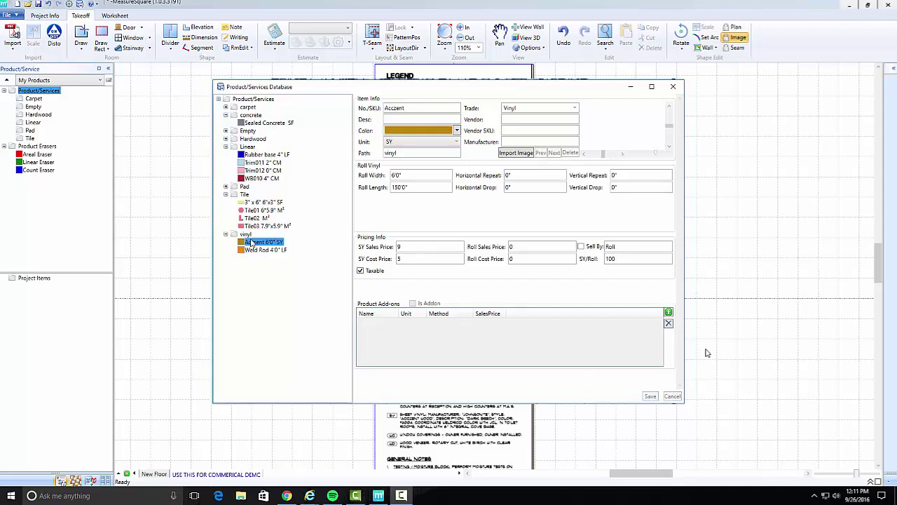
# Attach Weld Rod to Acczent as a Seam Length add-on and save Acczent
pyautogui.click(668, 312)
pyautogui.click(443, 244)
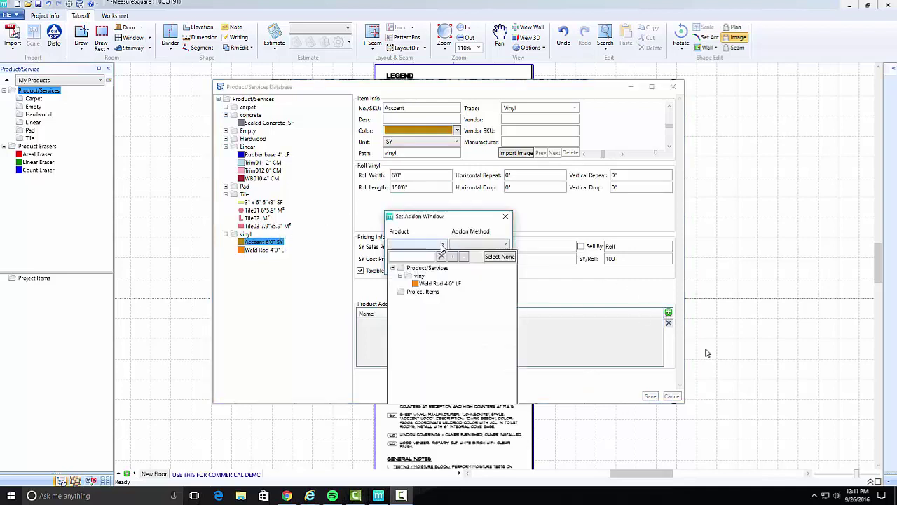
pyautogui.click(440, 283)
pyautogui.click(506, 244)
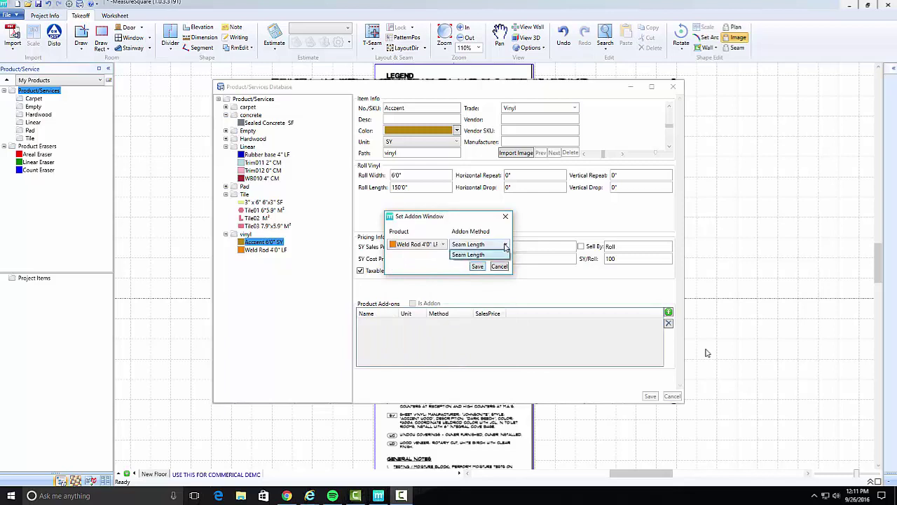
pyautogui.click(484, 269)
pyautogui.click(478, 267)
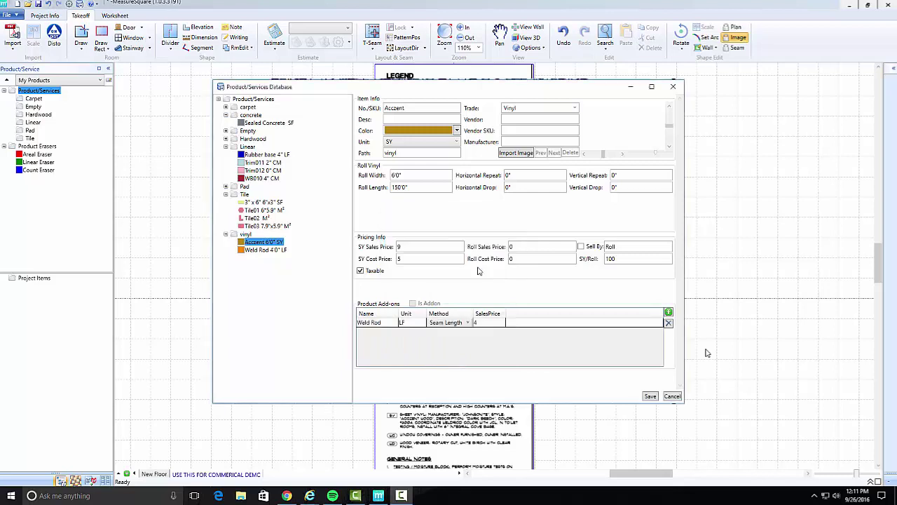
pyautogui.click(651, 396)
# Create a new Labor folder under Product/Services
pyautogui.rightClick(253, 98)
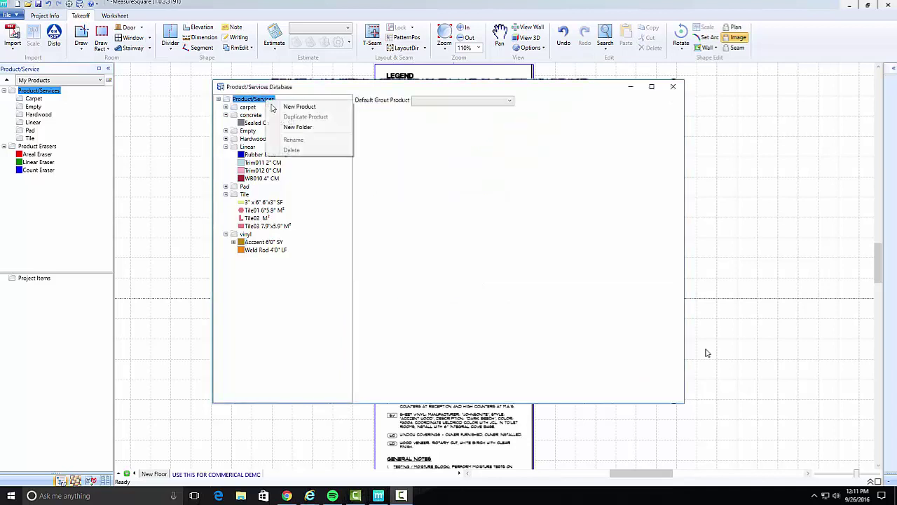
pyautogui.click(307, 134)
pyautogui.write('Labor')
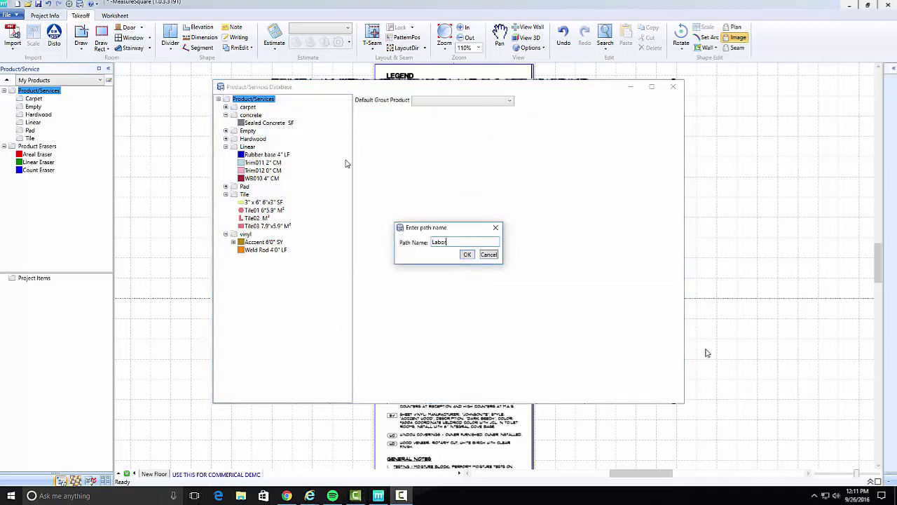
pyautogui.click(467, 254)
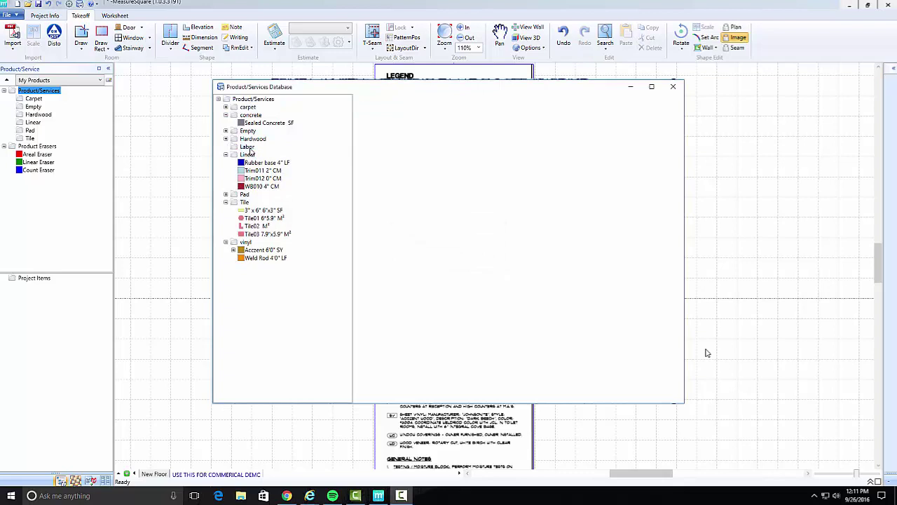
# Add a Self Cove Charge product of type Regular Linear to the Labor folder
pyautogui.rightClick(250, 147)
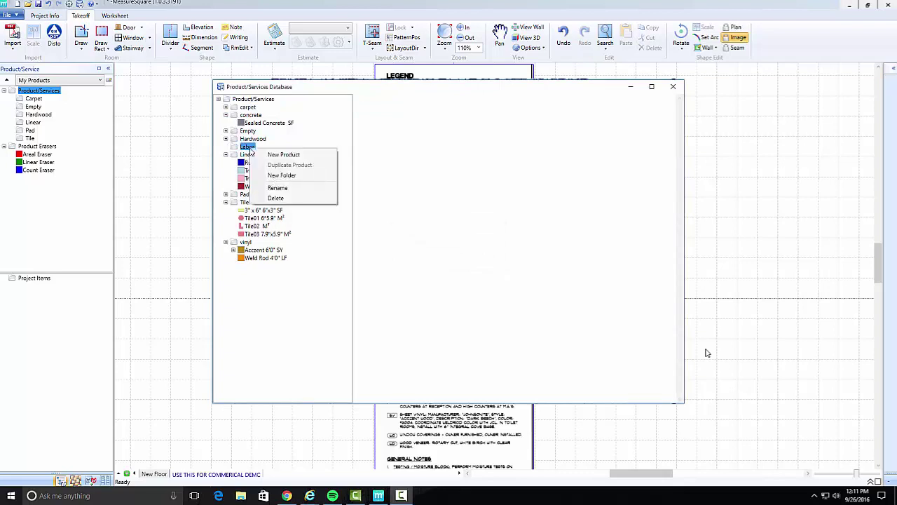
pyautogui.click(302, 155)
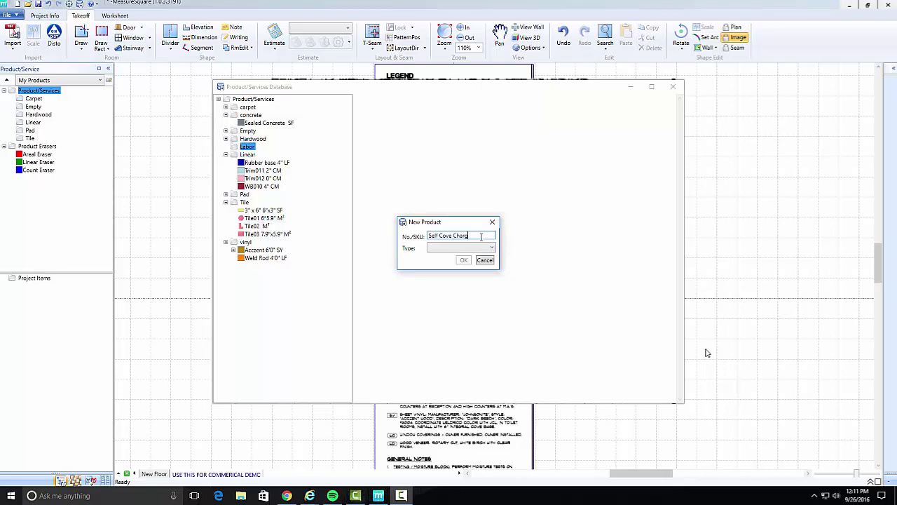
pyautogui.click(492, 248)
pyautogui.scroll(-3, 459, 350)
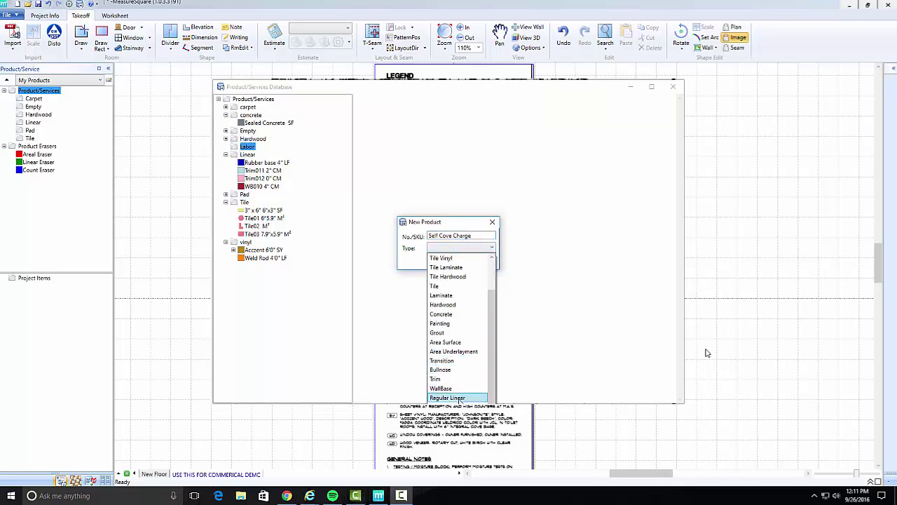
pyautogui.click(448, 397)
pyautogui.click(463, 260)
# Make Self Cove Charge dark red with Labor trade, clearing its LF sales price
pyautogui.click(456, 131)
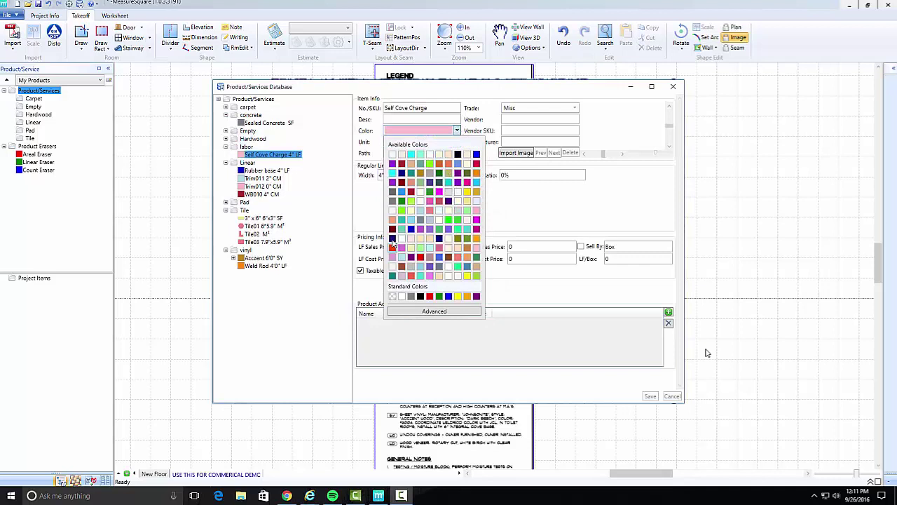
pyautogui.click(393, 204)
pyautogui.click(575, 109)
pyautogui.click(544, 204)
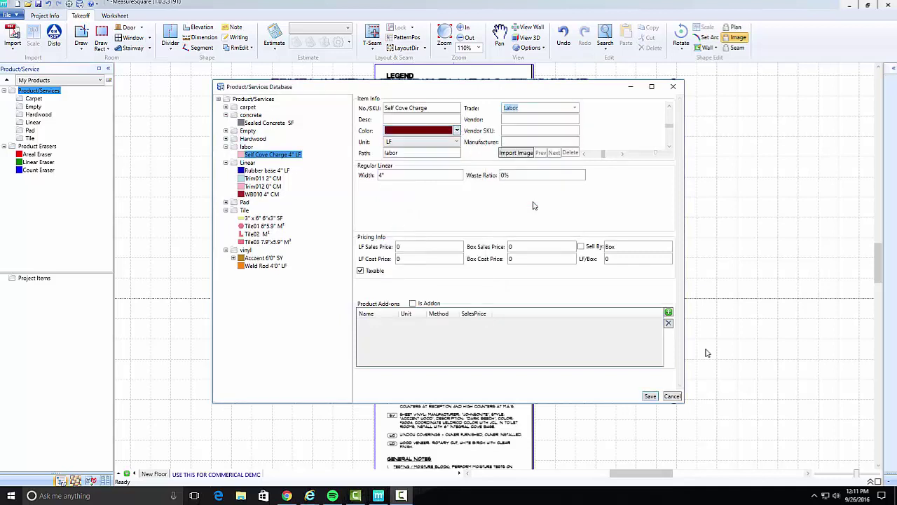
pyautogui.doubleClick(404, 247)
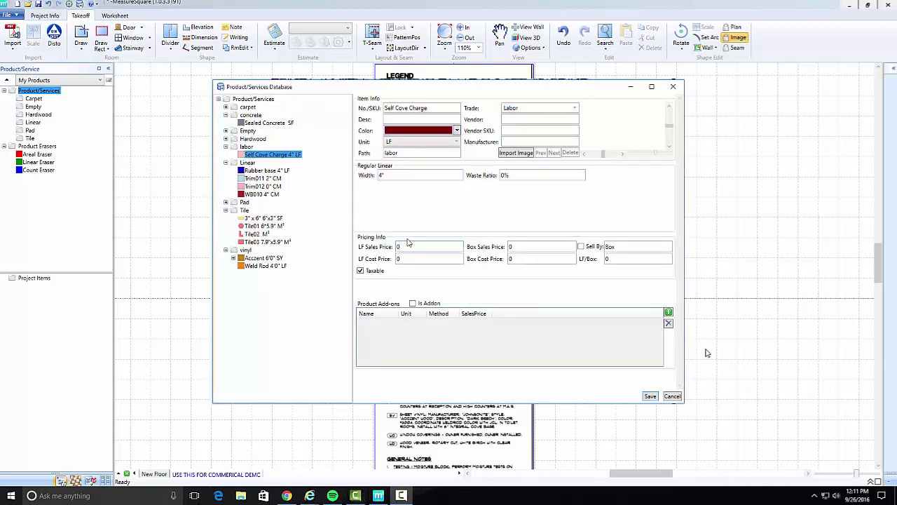